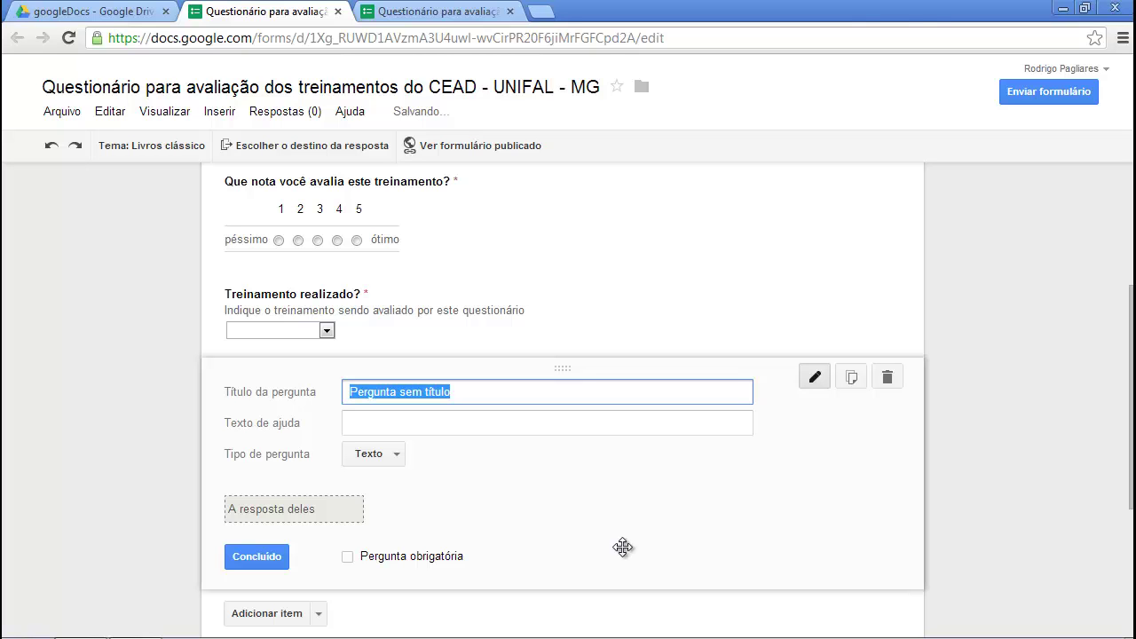
Title the new question "Quanto de conhecimento você adquiriu neste treinamento?" and set its type to Múltipla escolha.
{"action": "type", "text": "Q"}
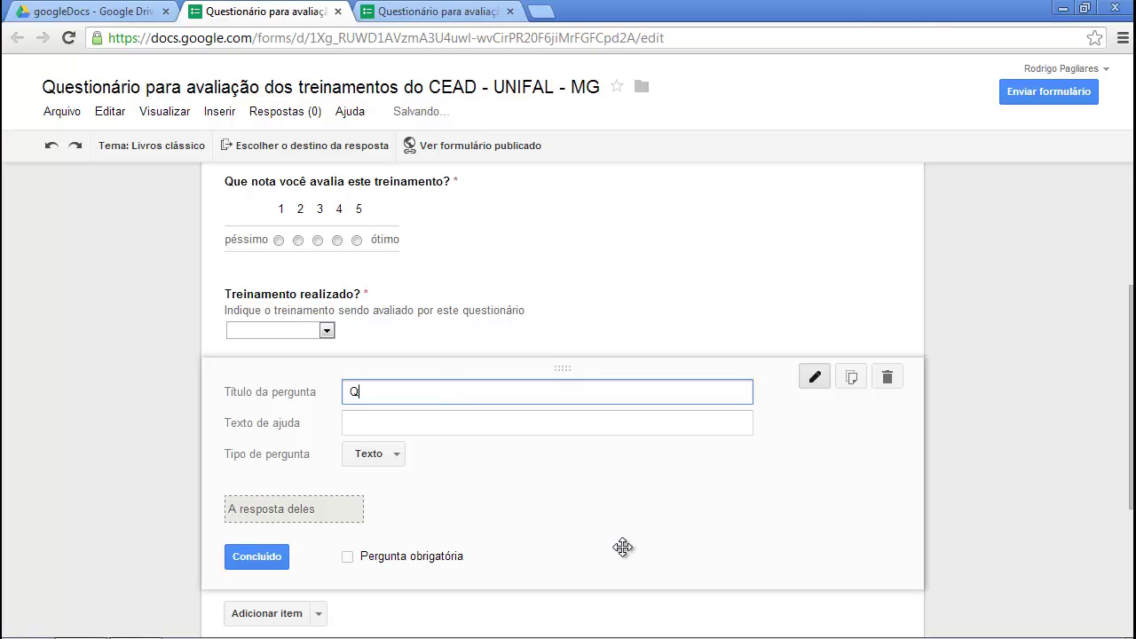
{"action": "type", "text": "uanto de "}
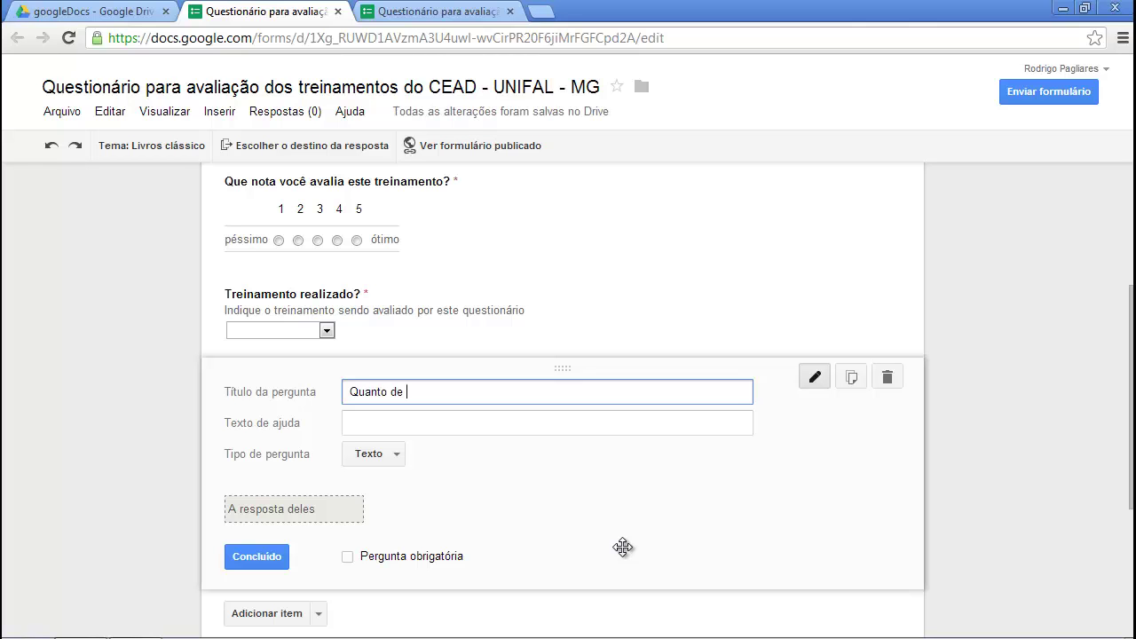
{"action": "type", "text": "conhecimento você adqui"}
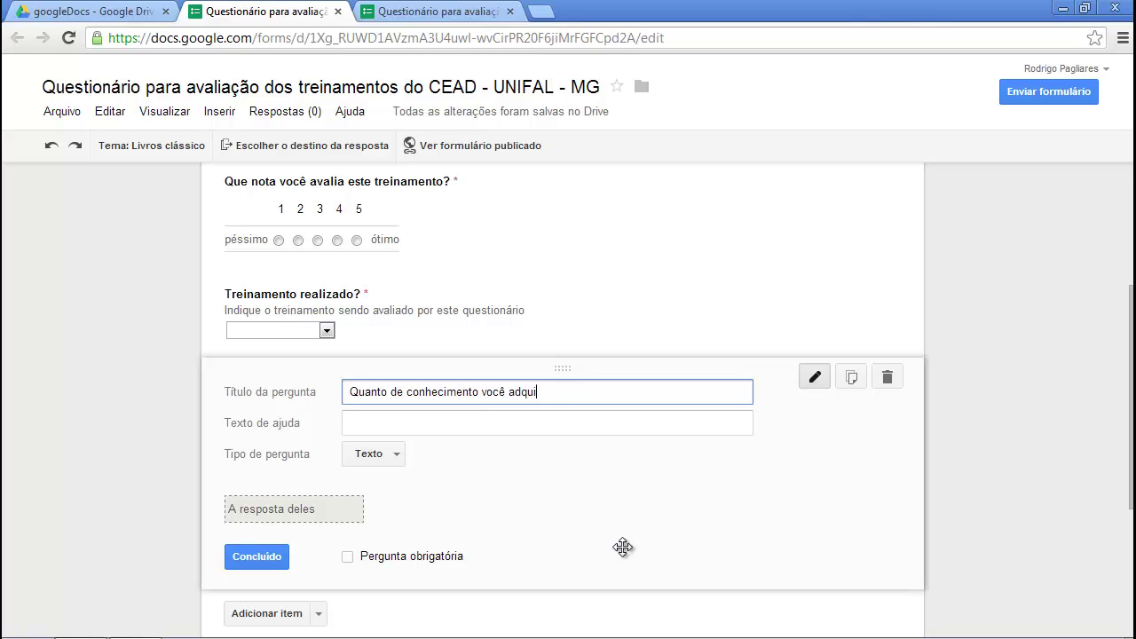
{"action": "type", "text": "riu neste treinamento?"}
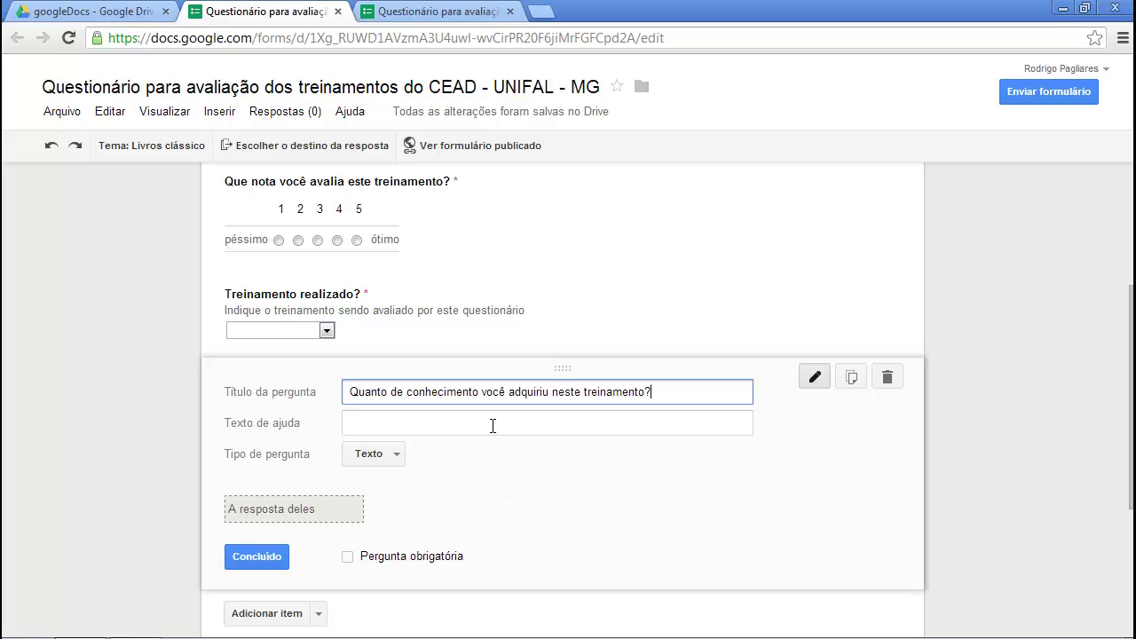
{"action": "left_click", "coordinate": [398, 457]}
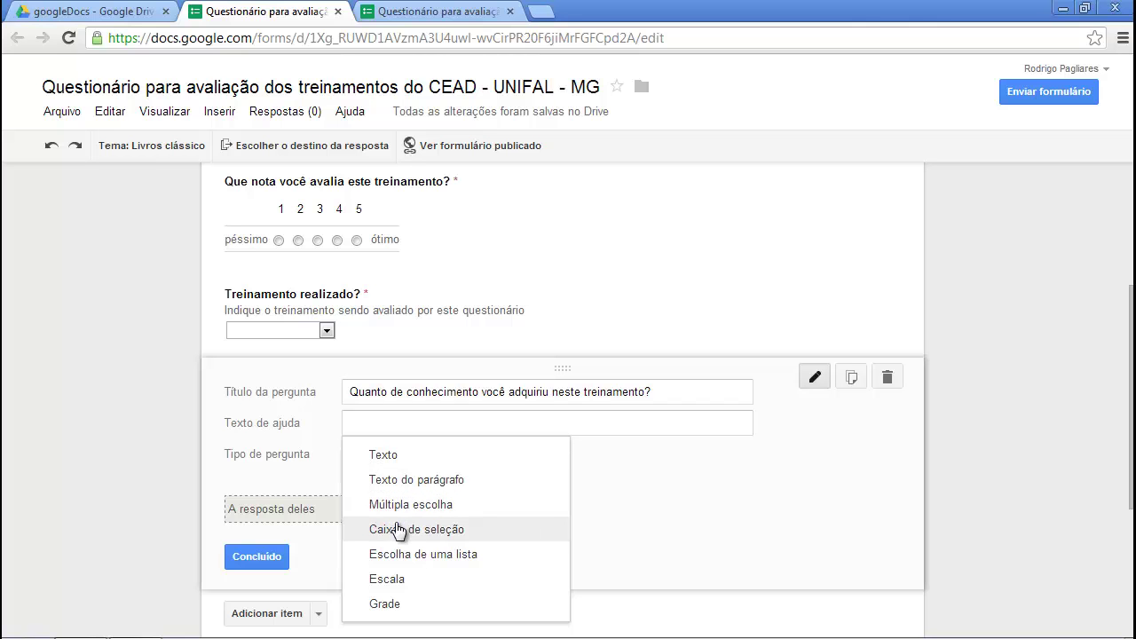
{"action": "left_click", "coordinate": [393, 505]}
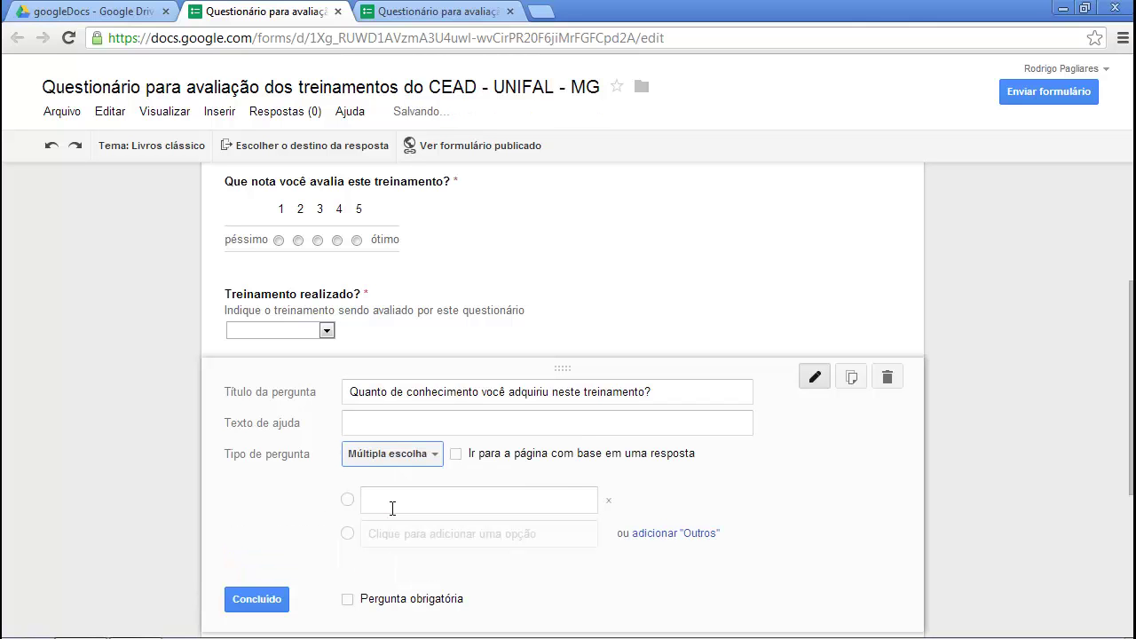
Enter the answer options Muito, Suficiente, Pouco and Nenhum for the multiple-choice question.
{"action": "left_click", "coordinate": [462, 506]}
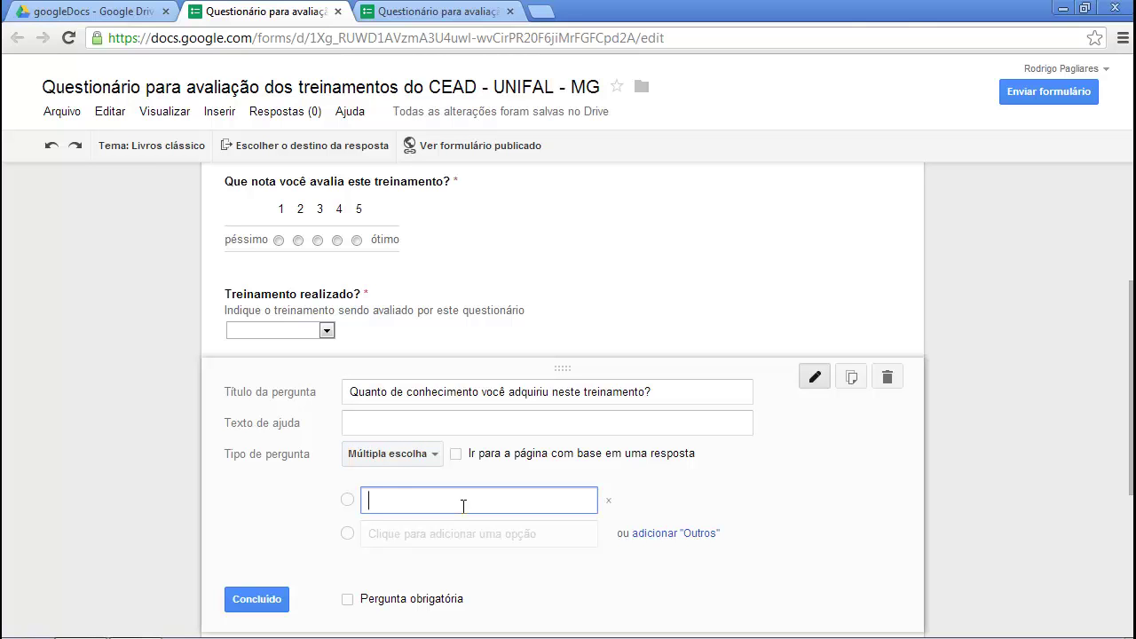
{"action": "type", "text": "Muito"}
{"action": "left_click", "coordinate": [457, 534]}
{"action": "type", "text": "Sufi"}
{"action": "key", "text": "BackSpace"}
{"action": "key", "text": "BackSpace"}
{"action": "key", "text": "BackSpace"}
{"action": "type", "text": "uficiente"}
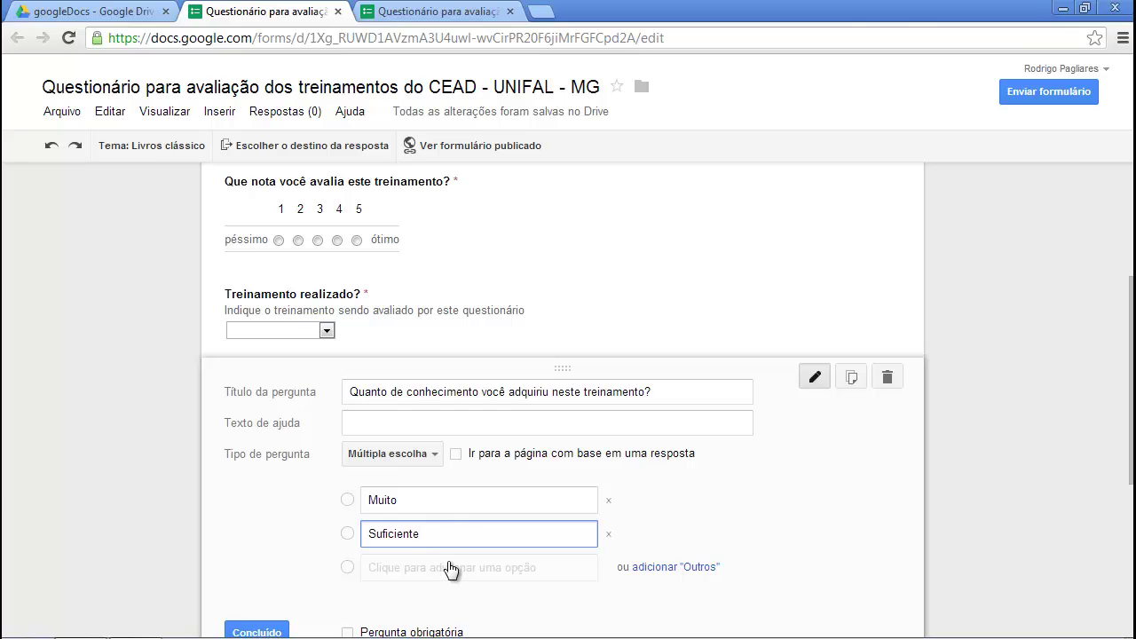
{"action": "left_click", "coordinate": [450, 568]}
{"action": "type", "text": "Pouco"}
{"action": "left_click", "coordinate": [443, 600]}
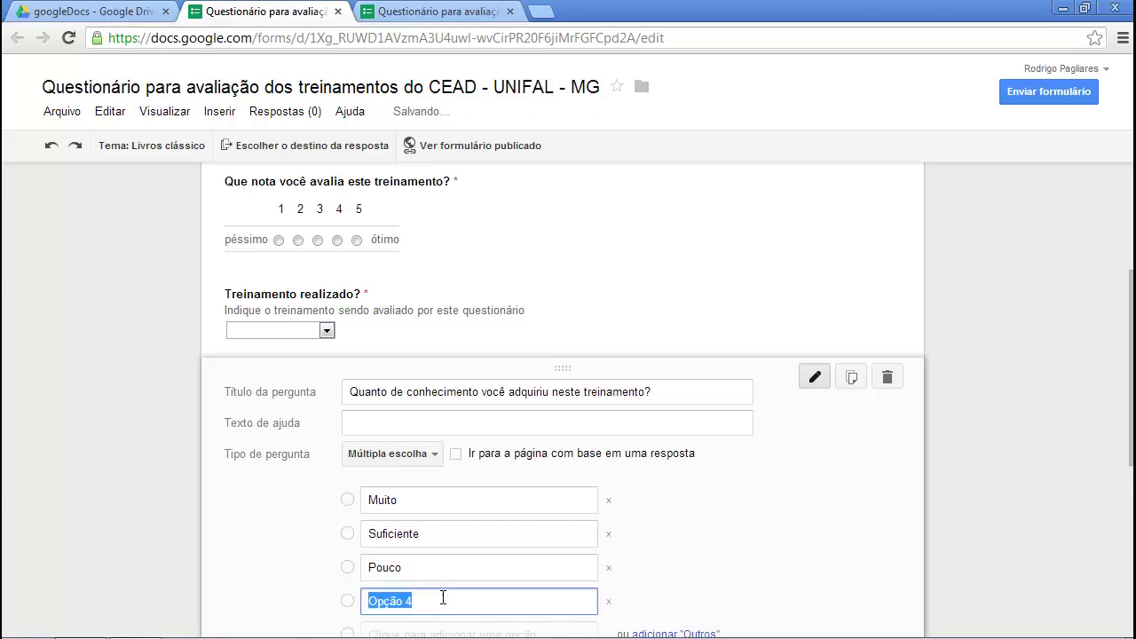
{"action": "type", "text": "Nenhum"}
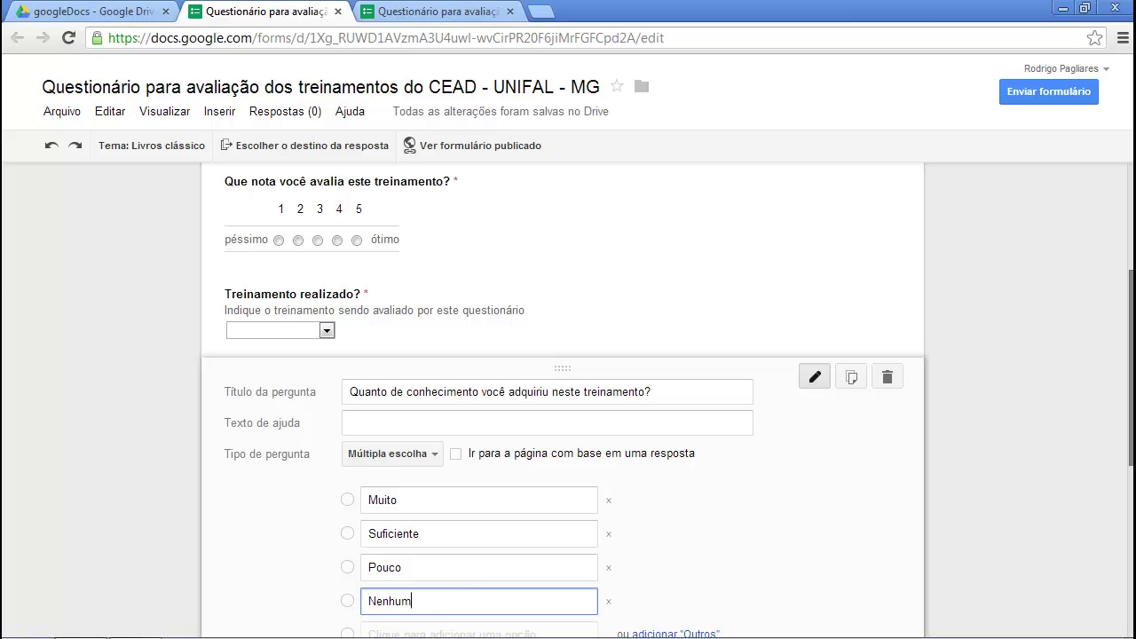
Add an "Outro" answer to the multiple-choice question, make the question required and finish editing it.
{"action": "scroll", "coordinate": [819, 471], "scroll_direction": "down", "scroll_amount": 3}
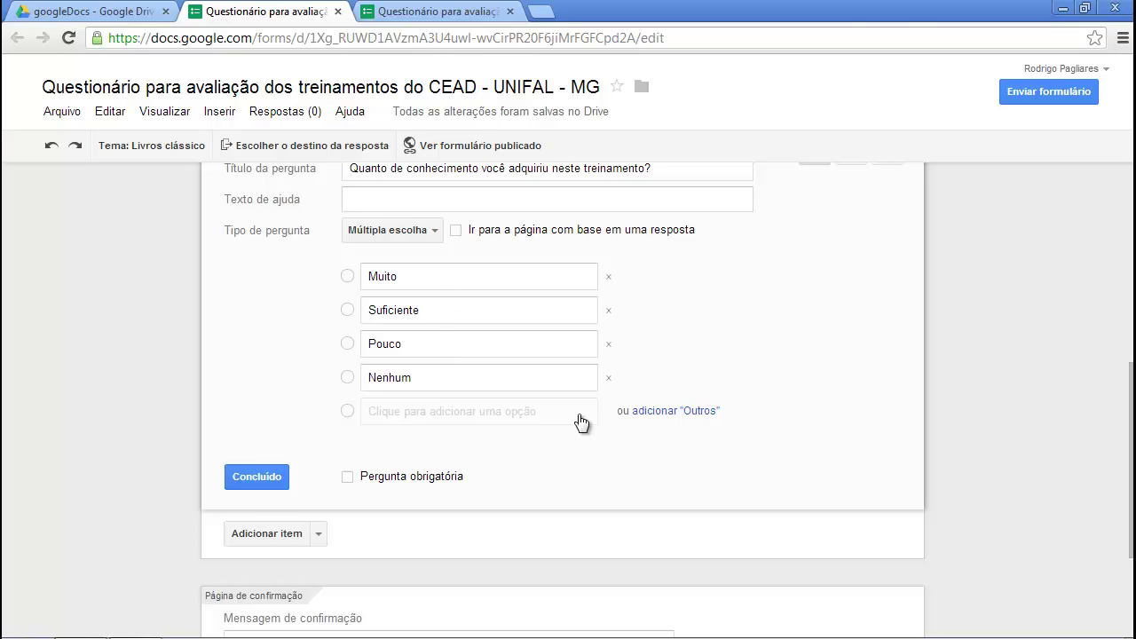
{"action": "left_click", "coordinate": [661, 411]}
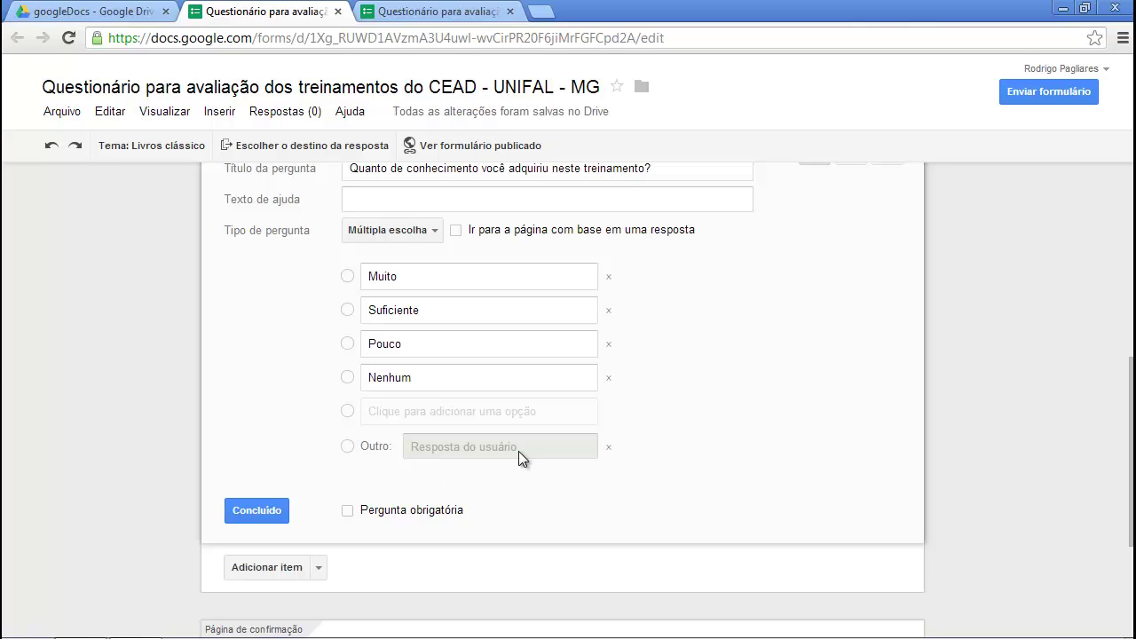
{"action": "left_click", "coordinate": [347, 512]}
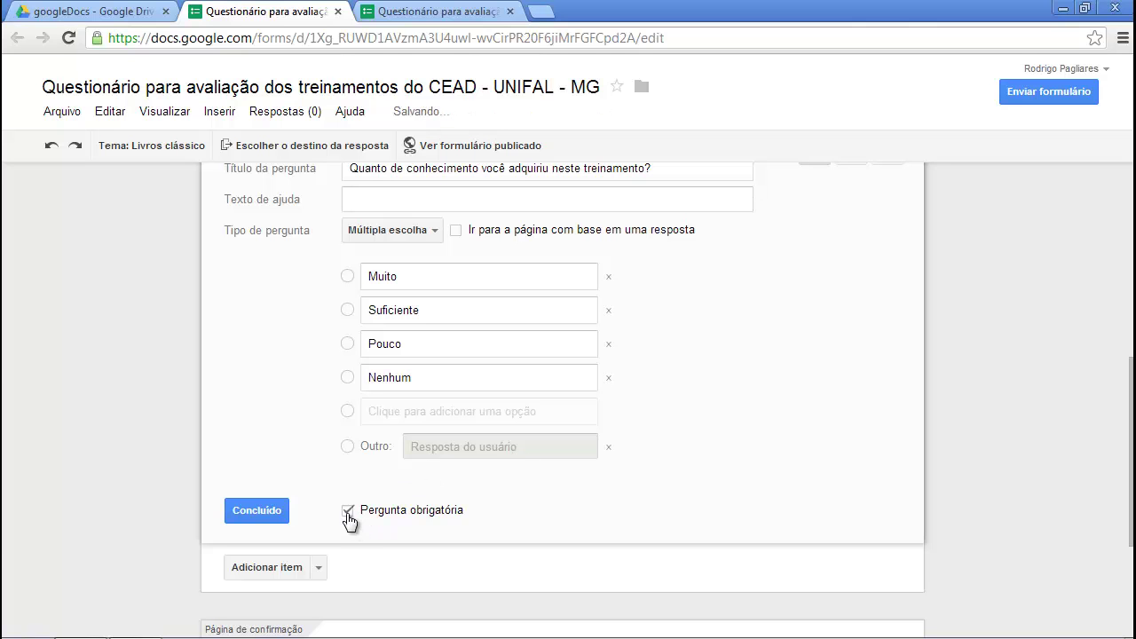
{"action": "left_click", "coordinate": [265, 512]}
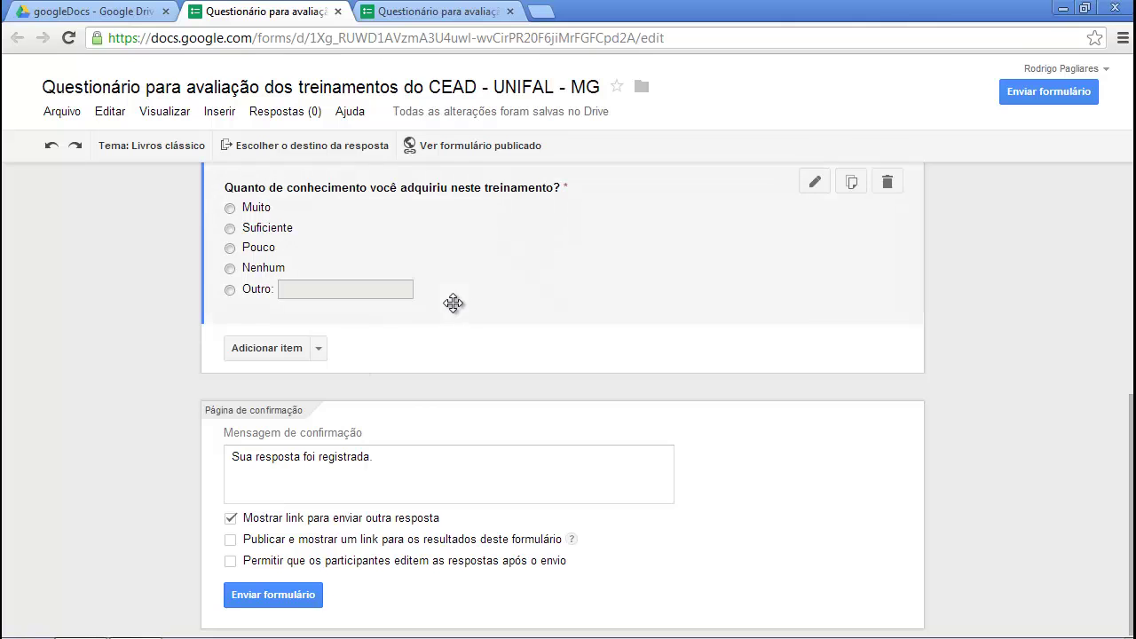
Reload the published form and try out the answer options of the question about acquired knowledge.
{"action": "left_click", "coordinate": [435, 11]}
{"action": "left_click", "coordinate": [69, 38]}
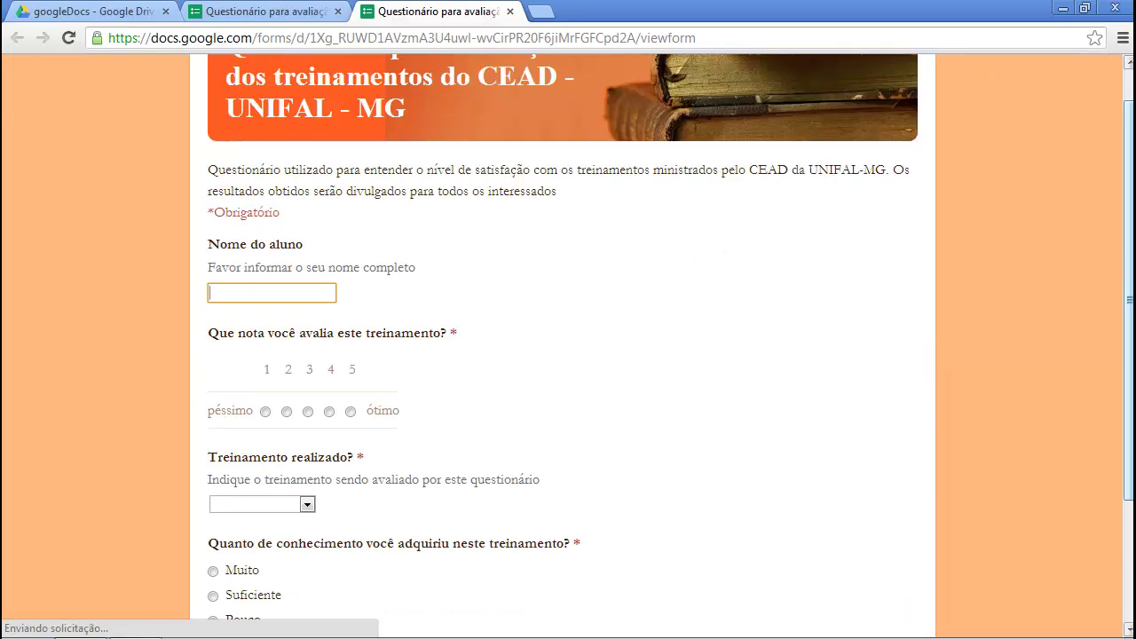
{"action": "scroll", "coordinate": [401, 492], "scroll_direction": "down", "scroll_amount": 3}
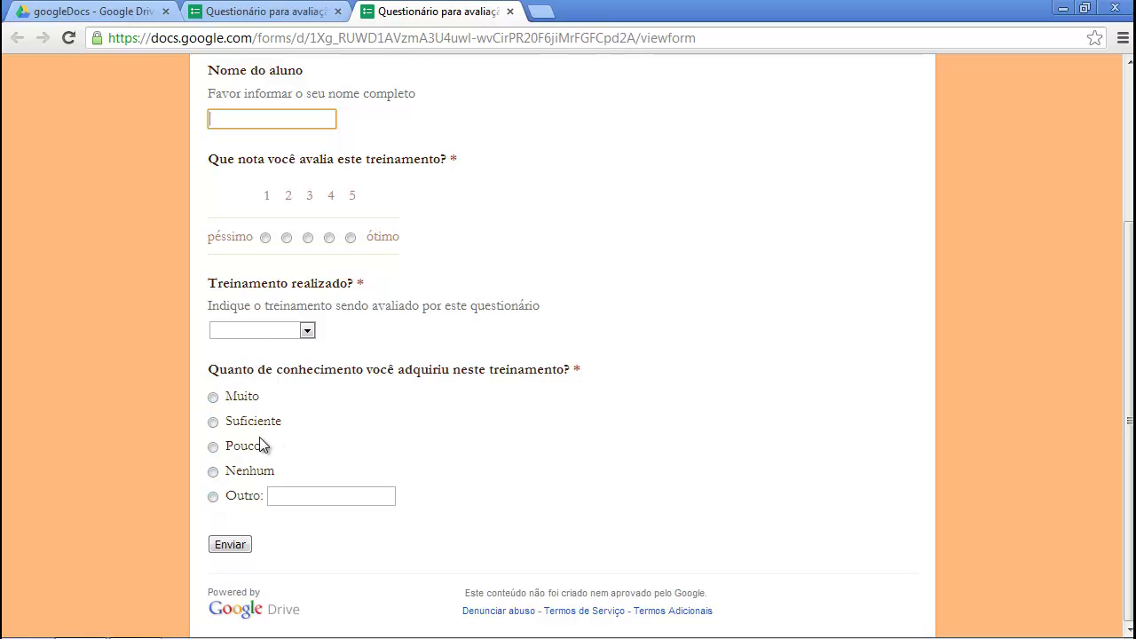
{"action": "left_click", "coordinate": [213, 421]}
{"action": "left_click", "coordinate": [213, 471]}
{"action": "left_click", "coordinate": [214, 496]}
{"action": "left_click", "coordinate": [214, 472]}
{"action": "left_click", "coordinate": [213, 421]}
{"action": "left_click", "coordinate": [213, 396]}
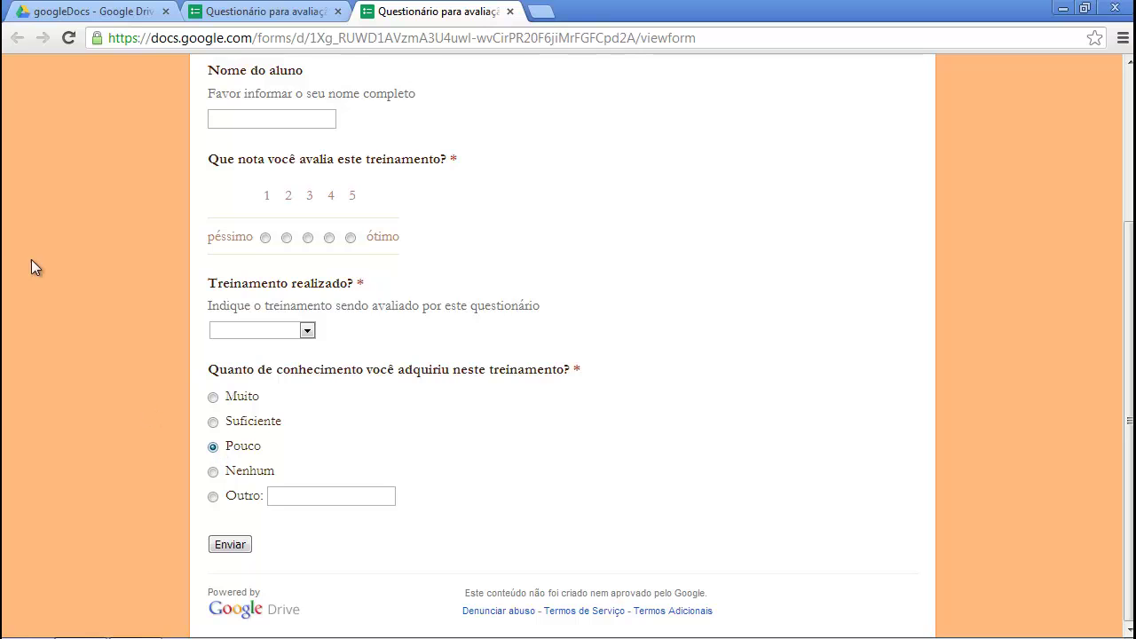
Back in the form editor, add a question titled "Avaliação geral do curso" with the type Grade.
{"action": "left_click", "coordinate": [244, 12]}
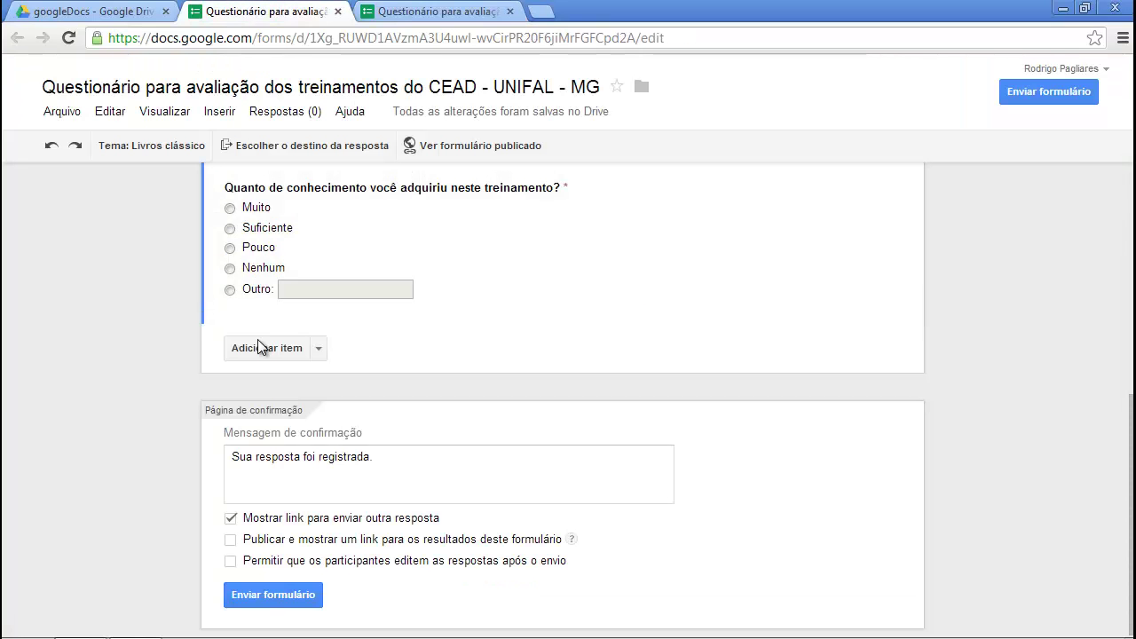
{"action": "left_click", "coordinate": [258, 347]}
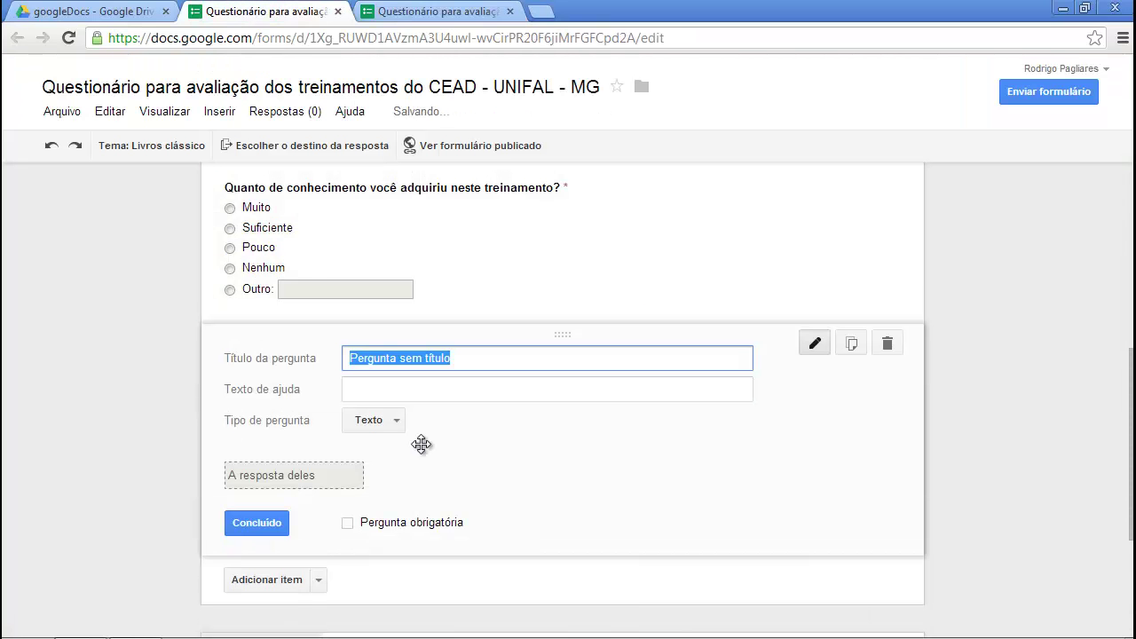
{"action": "type", "text": "A"}
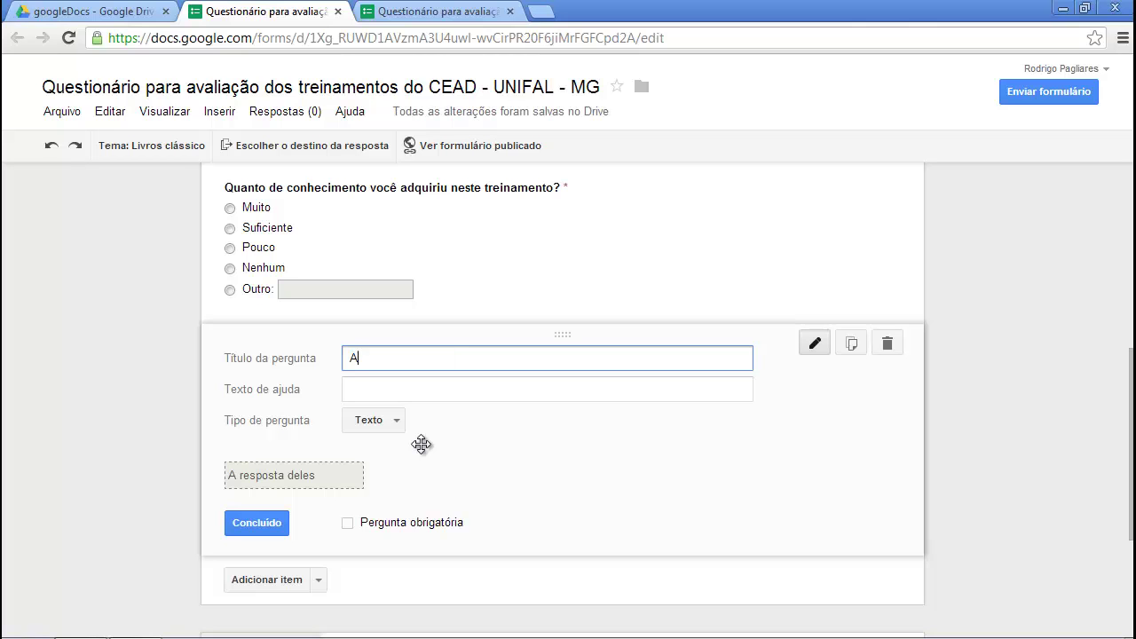
{"action": "type", "text": "valiação geral do curso"}
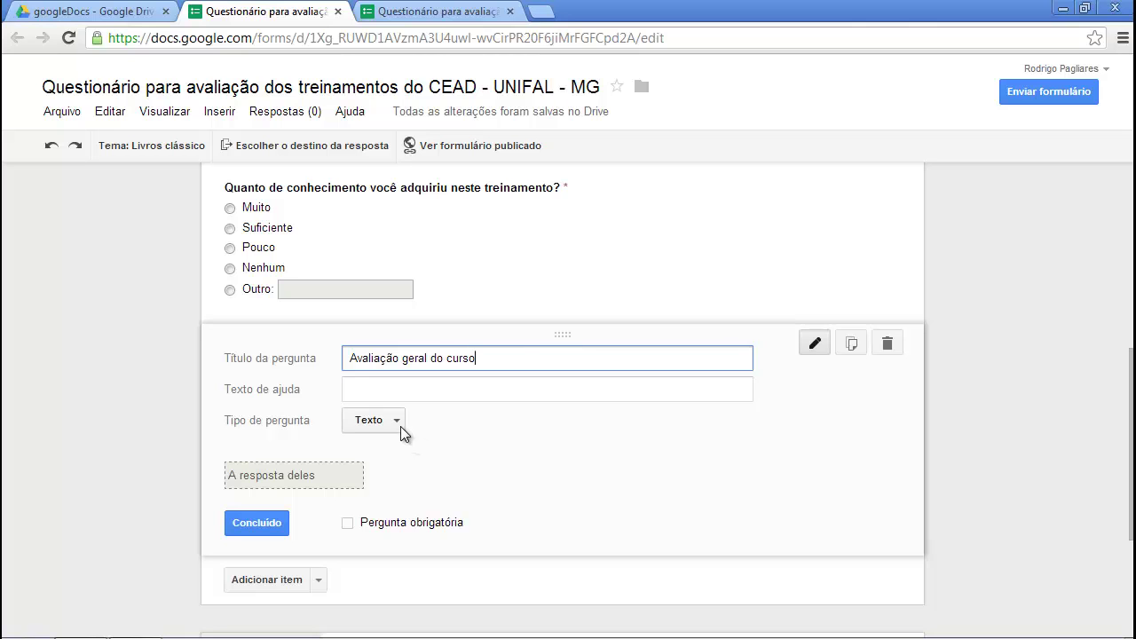
{"action": "left_click", "coordinate": [395, 421]}
{"action": "left_click", "coordinate": [379, 571]}
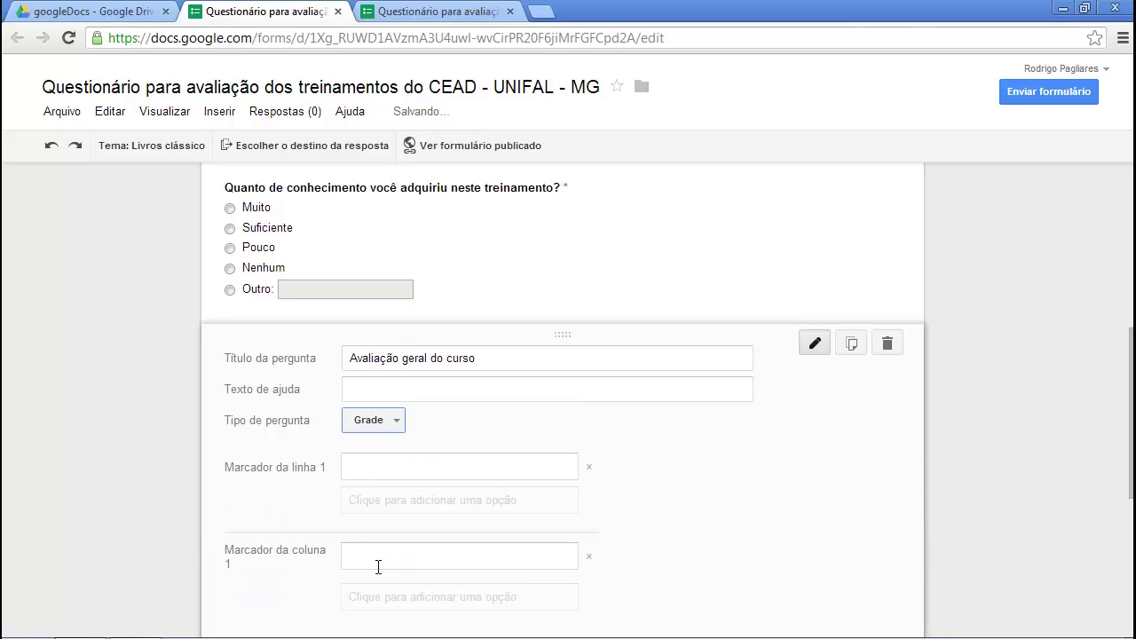
Label the grid's first row "Os objetivos do treinamento são claros?".
{"action": "left_click_drag", "start_coordinate": [1125, 367], "coordinate": [1063, 463]}
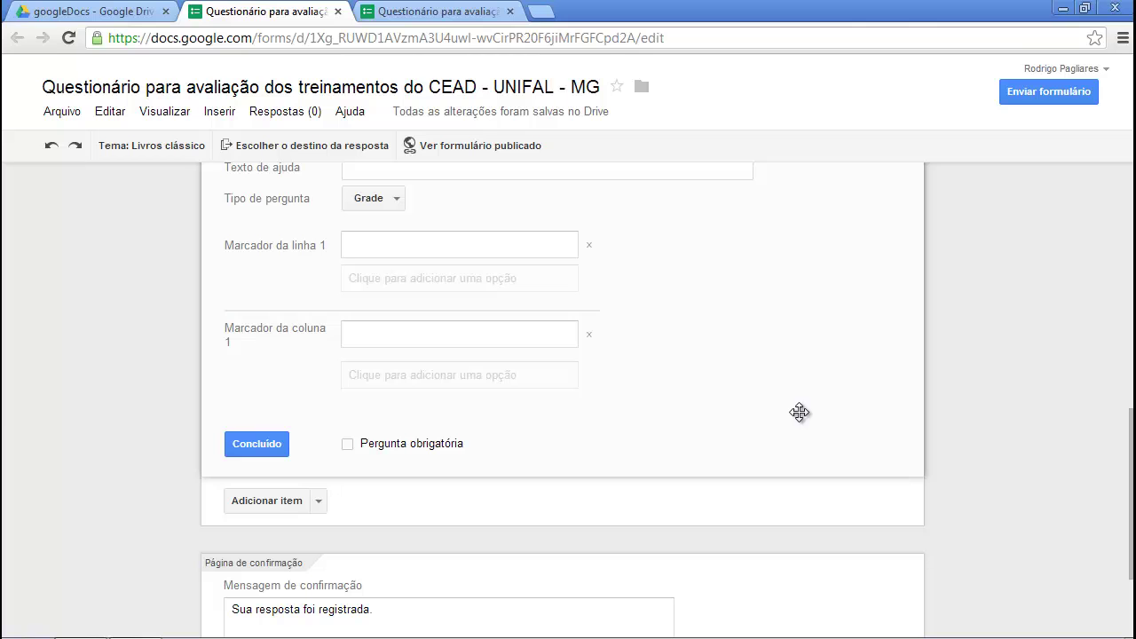
{"action": "left_click", "coordinate": [437, 254]}
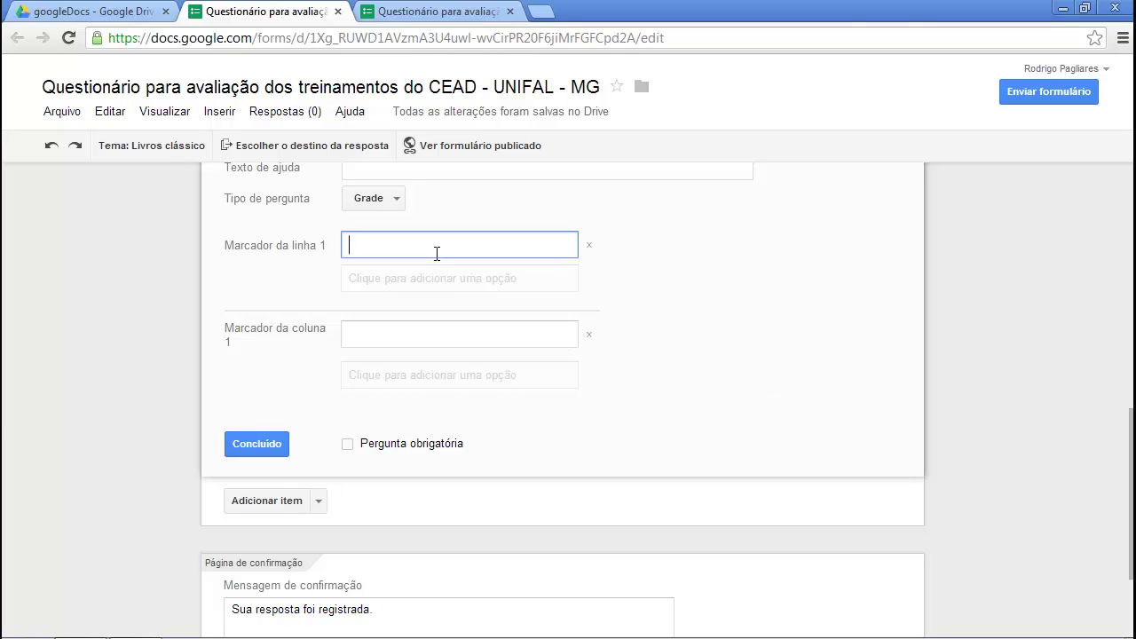
{"action": "type", "text": "Os "}
{"action": "type", "text": "obt"}
{"action": "type", "text": "jetivos do"}
{"action": "type", "text": " treinamento "}
{"action": "type", "text": "são claros"}
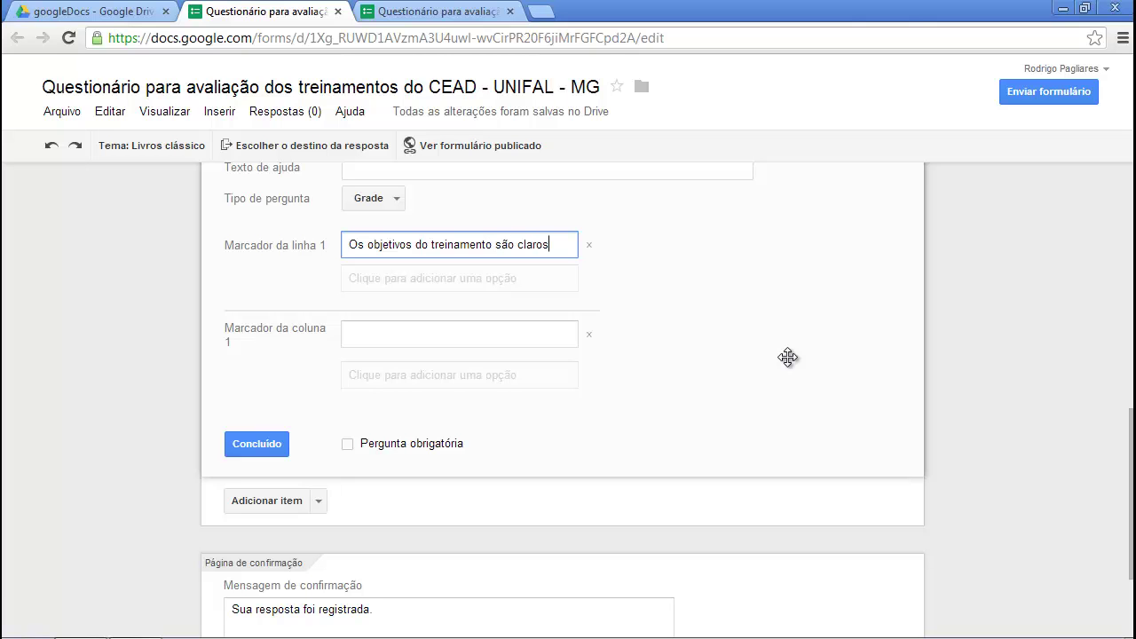
{"action": "type", "text": "?"}
Label the grid's first three columns "Concordo plenamente", "Concordo" and "Indiferente".
{"action": "left_click", "coordinate": [497, 333]}
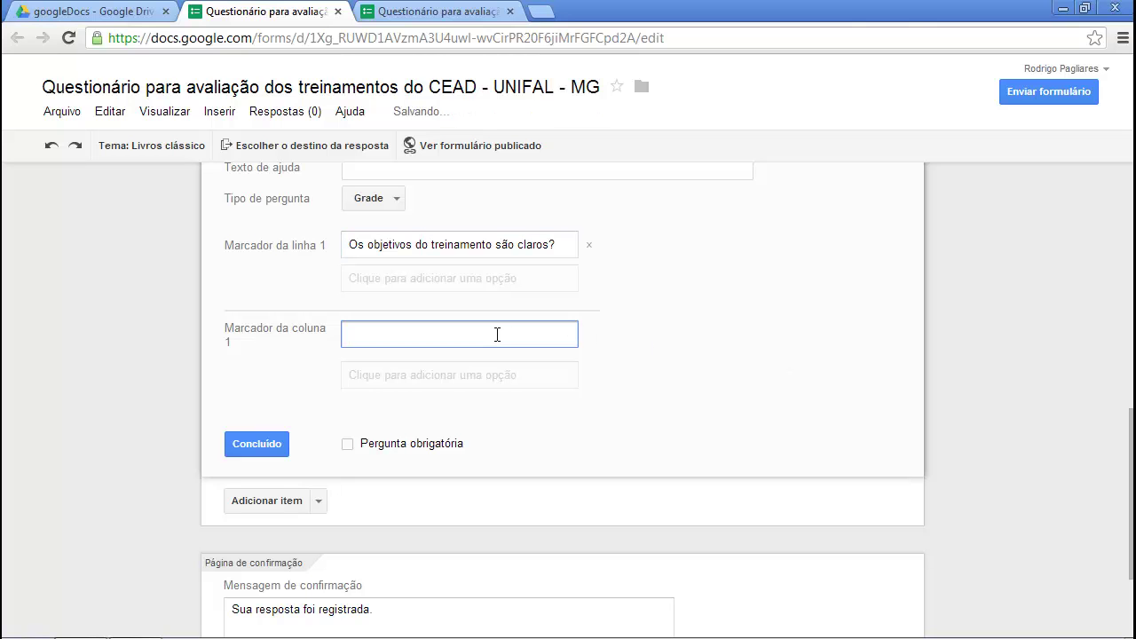
{"action": "type", "text": "Concordo plenamento"}
{"action": "key", "text": "BackSpace"}
{"action": "type", "text": "e"}
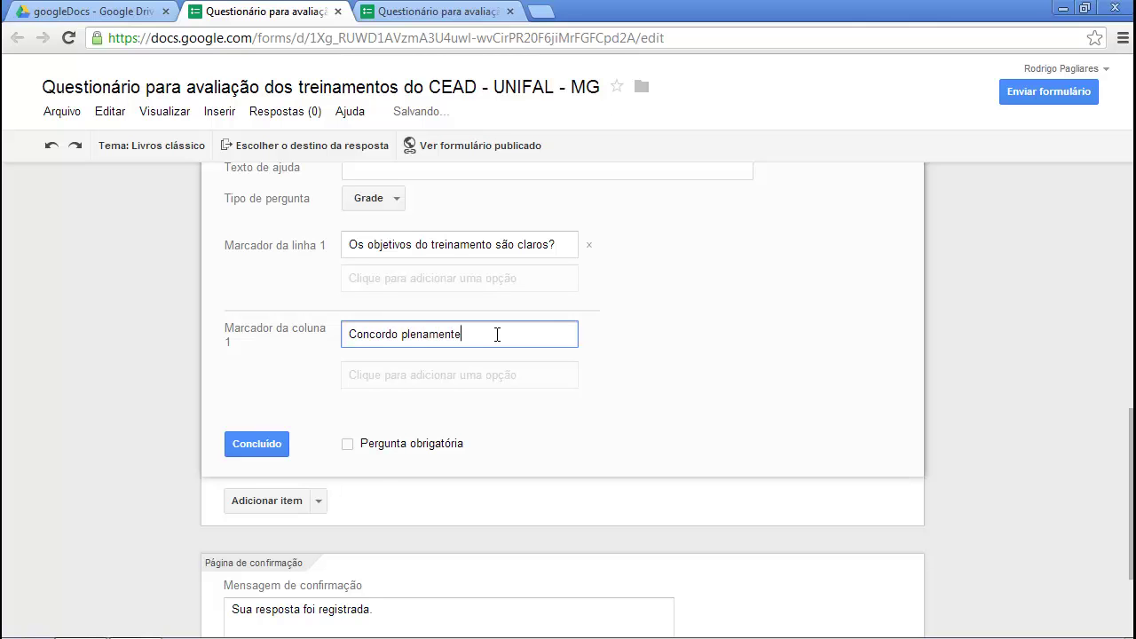
{"action": "left_click", "coordinate": [482, 375]}
{"action": "type", "text": "Concordo"}
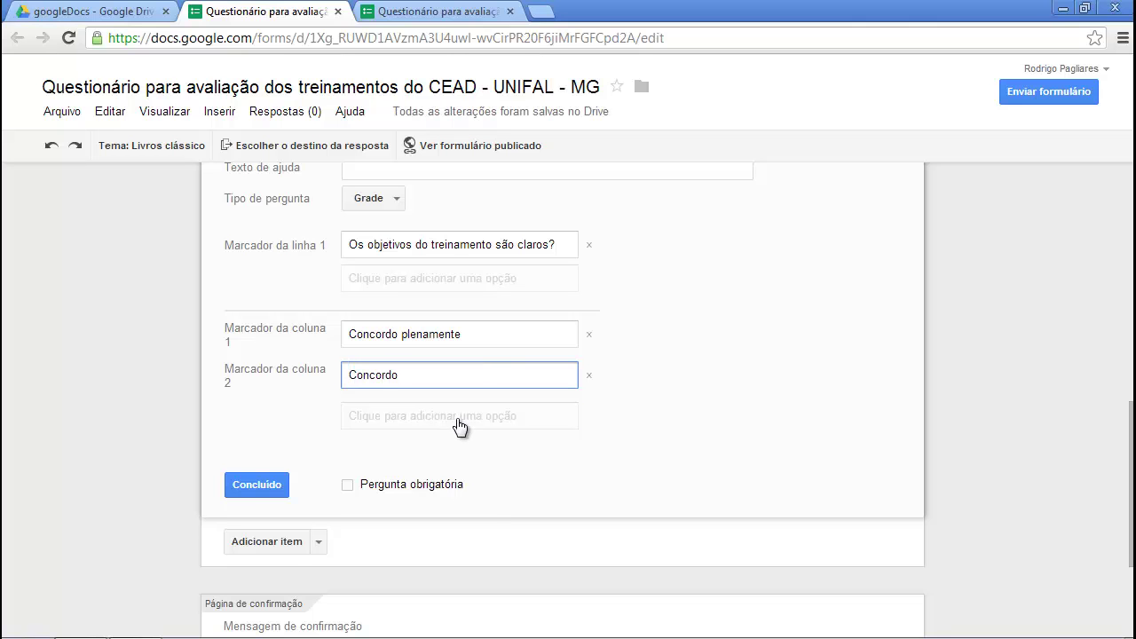
{"action": "left_click", "coordinate": [458, 417]}
{"action": "type", "text": "Indi"}
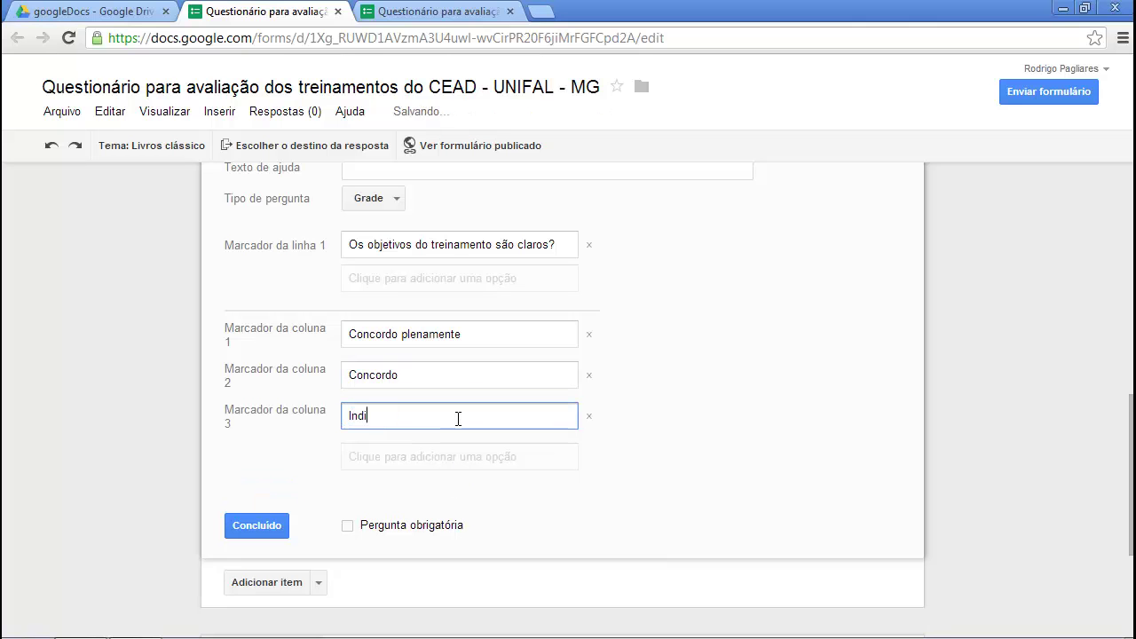
{"action": "type", "text": "ferente"}
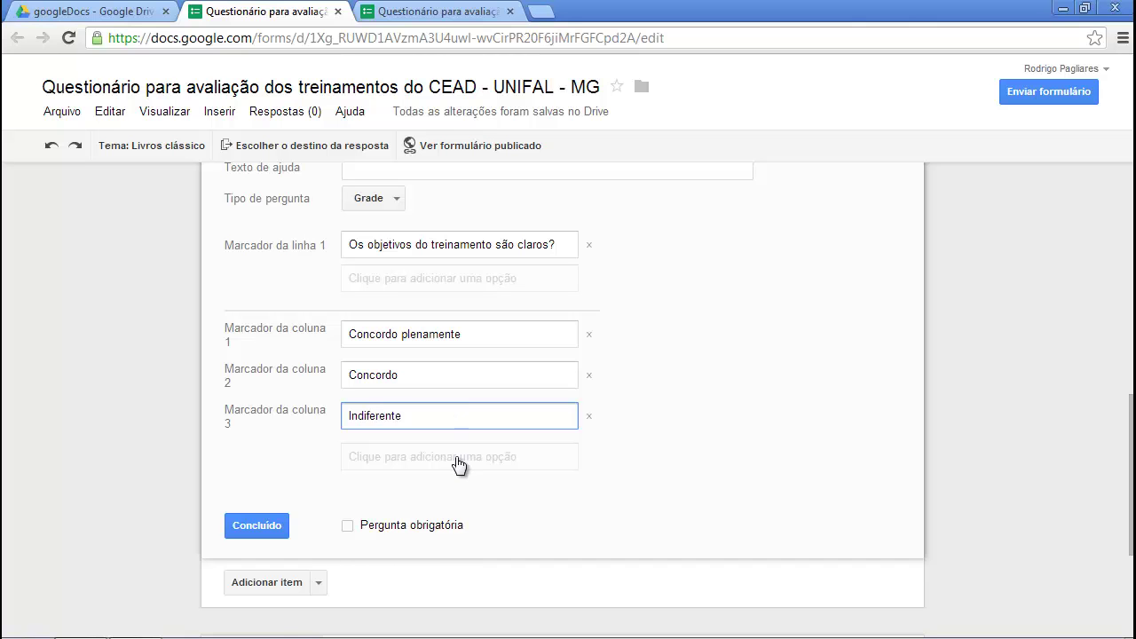
Add the fourth and fifth grid columns "Discordo" and "Discordo plenamente", and finish editing the question.
{"action": "left_click", "coordinate": [458, 456]}
{"action": "type", "text": "Discordo"}
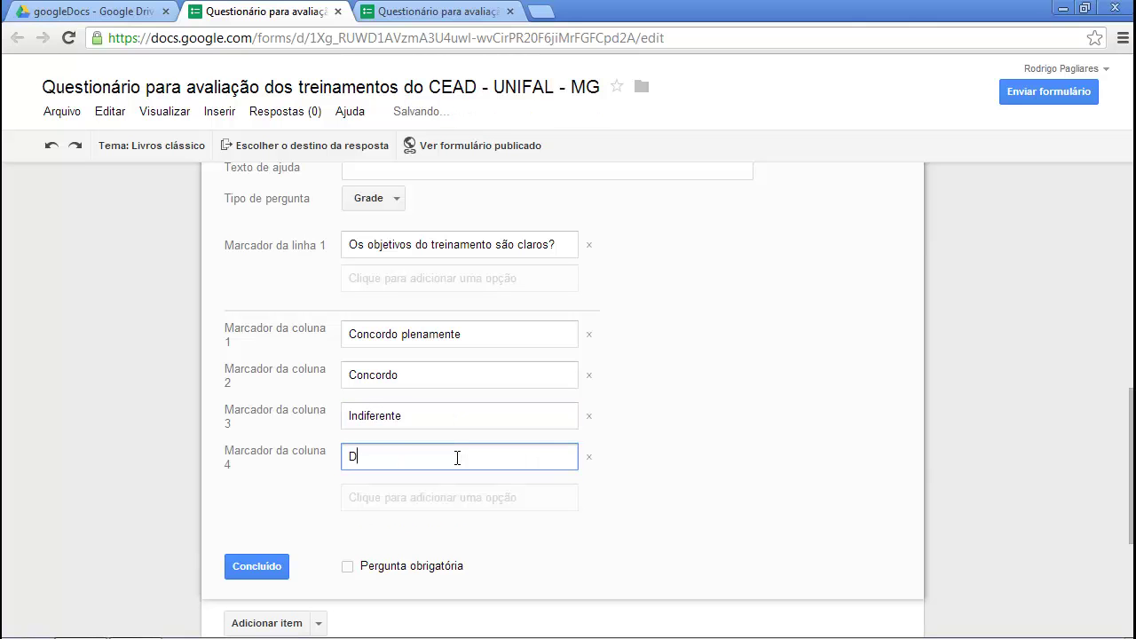
{"action": "left_click", "coordinate": [443, 504]}
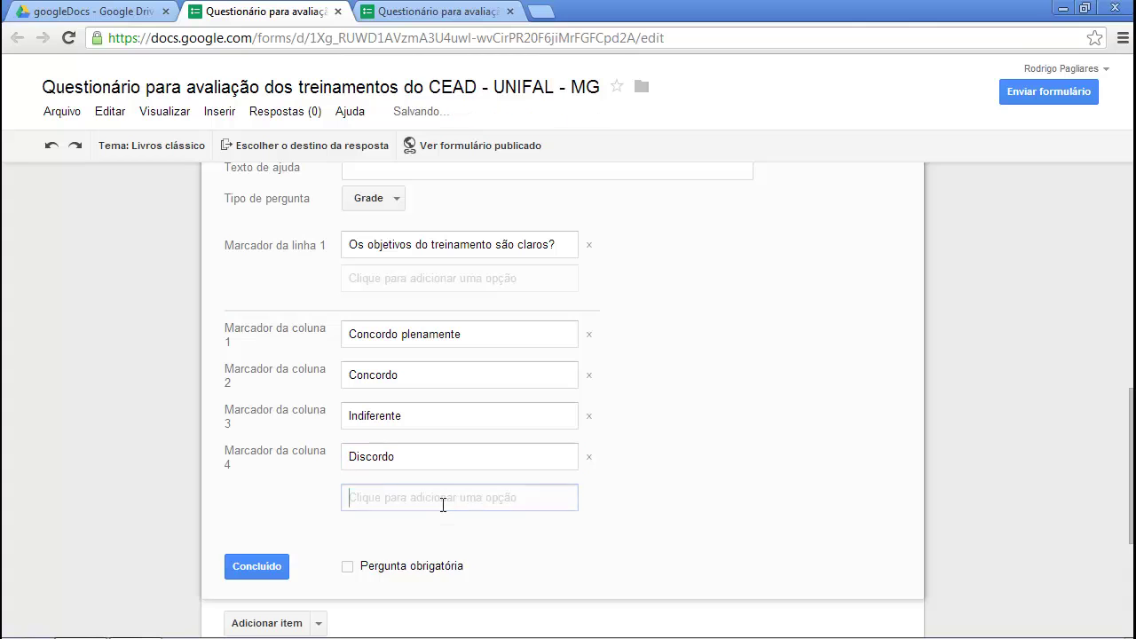
{"action": "type", "text": "Disco"}
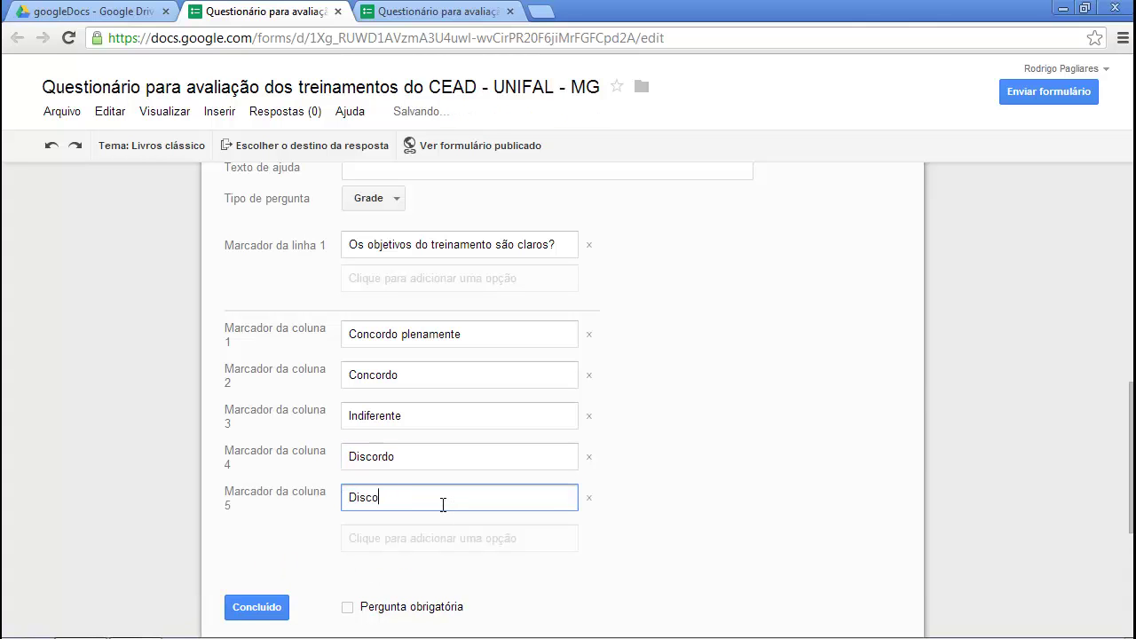
{"action": "type", "text": "rdo p"}
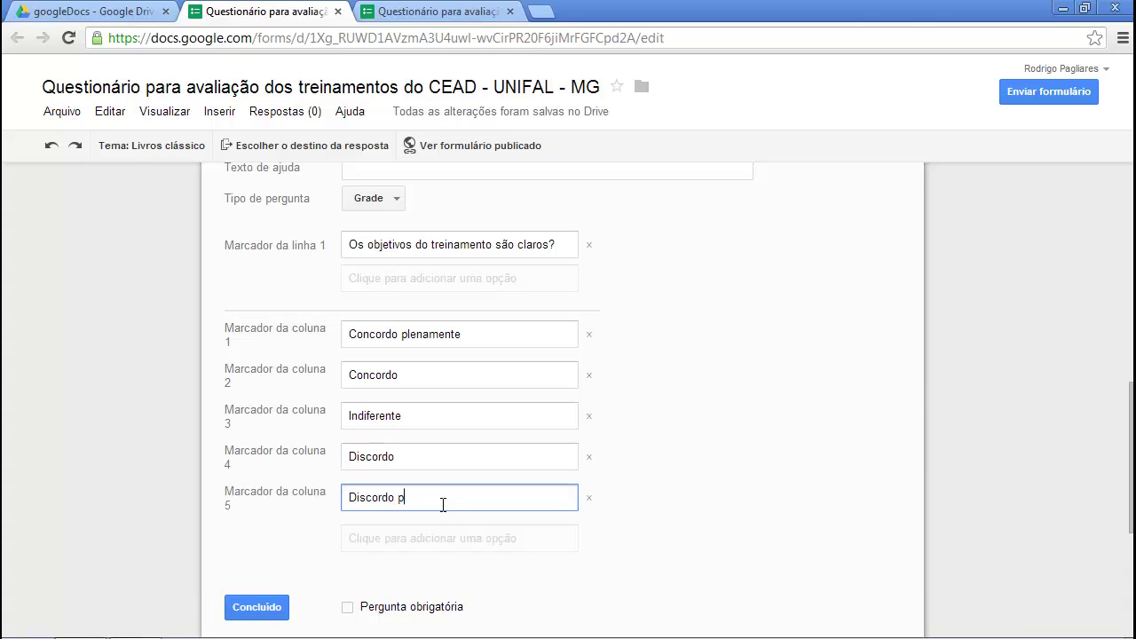
{"action": "type", "text": "lenamente"}
{"action": "left_click", "coordinate": [254, 607]}
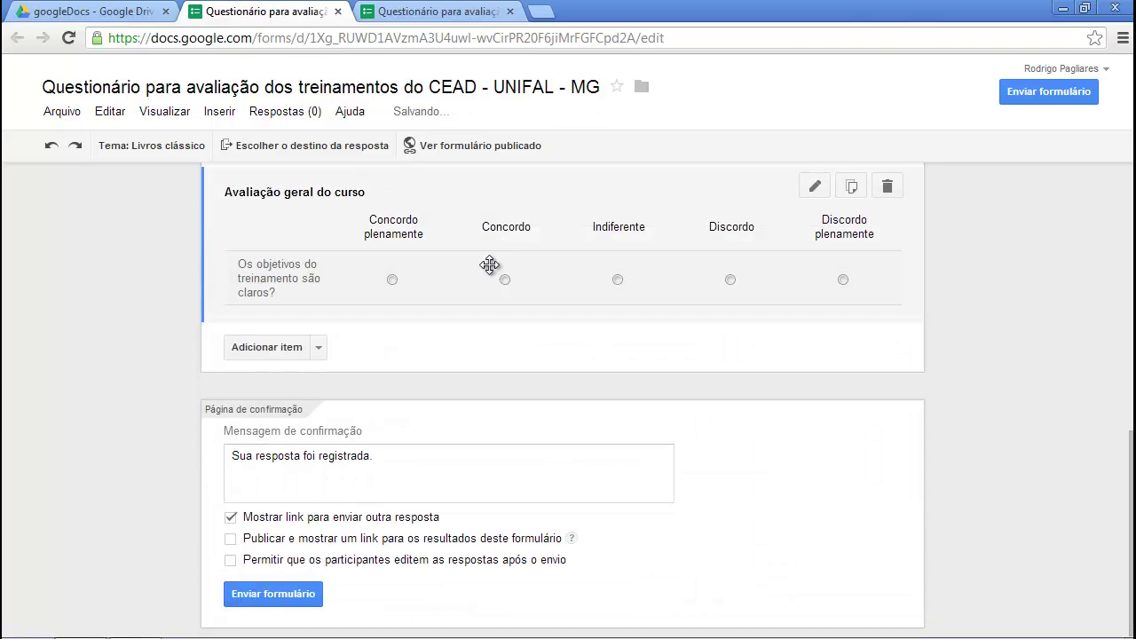
Reload the published form and try the "Avaliação geral do curso" grid by answering its row with "Indiferente" and "Concordo".
{"action": "left_click", "coordinate": [405, 14]}
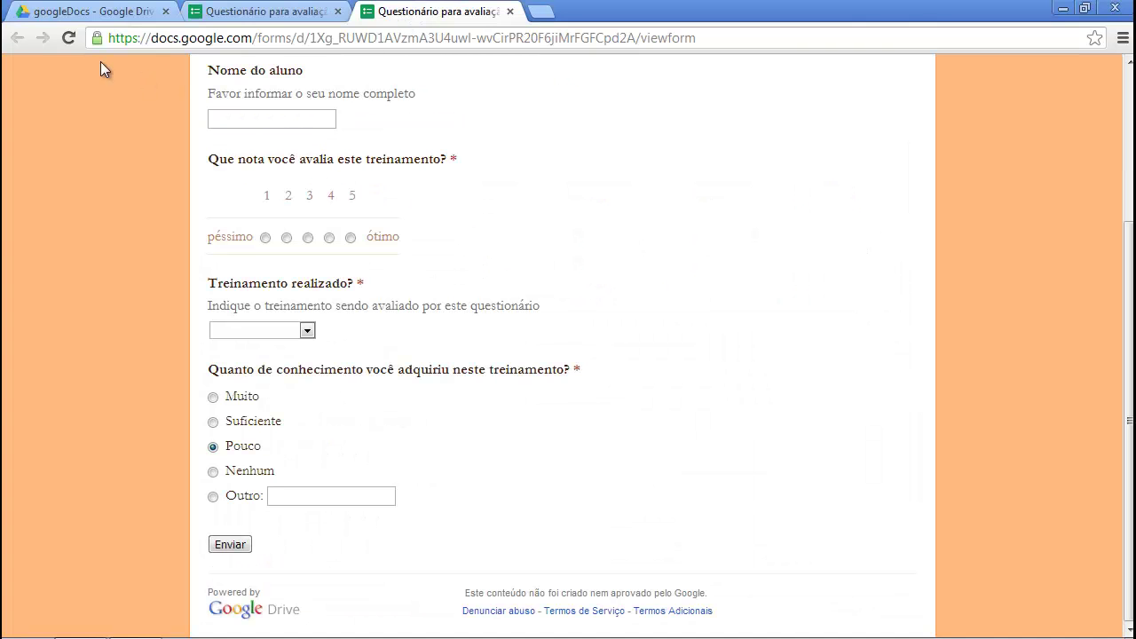
{"action": "left_click", "coordinate": [69, 38]}
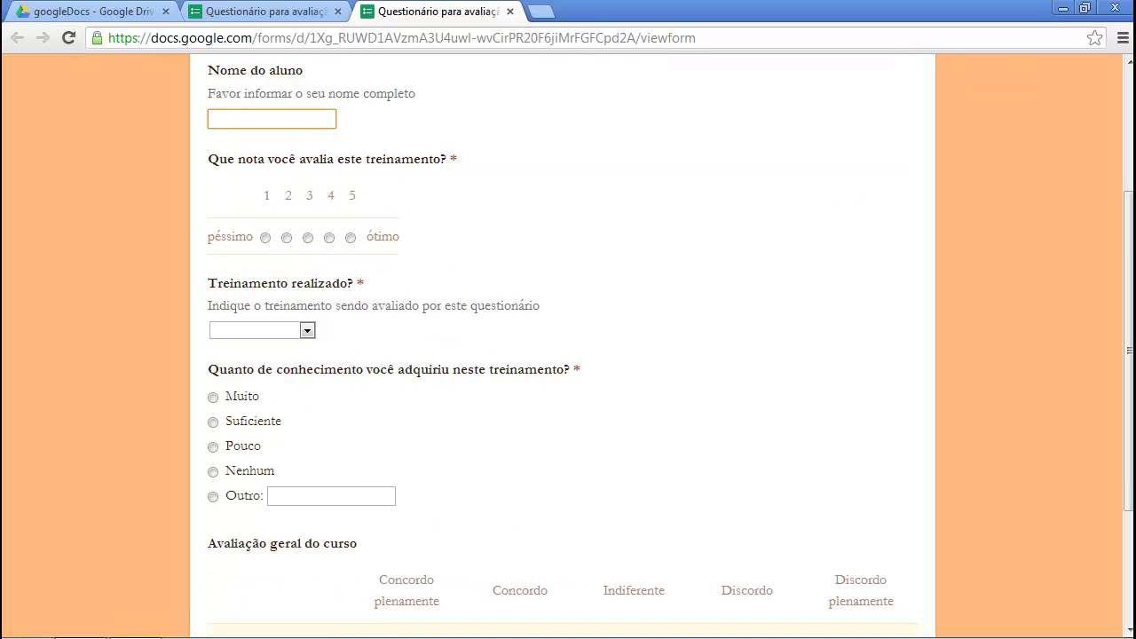
{"action": "scroll", "coordinate": [621, 532], "scroll_direction": "down", "scroll_amount": 3}
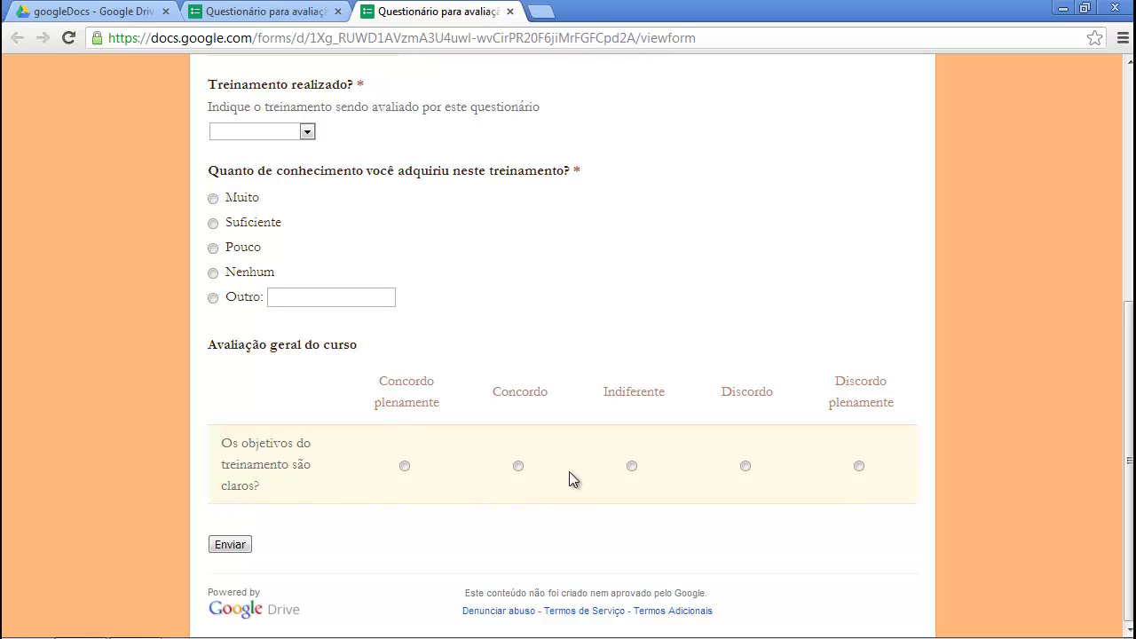
{"action": "left_click", "coordinate": [632, 466]}
{"action": "left_click", "coordinate": [518, 466]}
Back in the form editor, add a second row to the "Avaliação geral do curso" grid: "As vídeo aulas atendem os objetivos do treinamento?".
{"action": "left_click", "coordinate": [248, 16]}
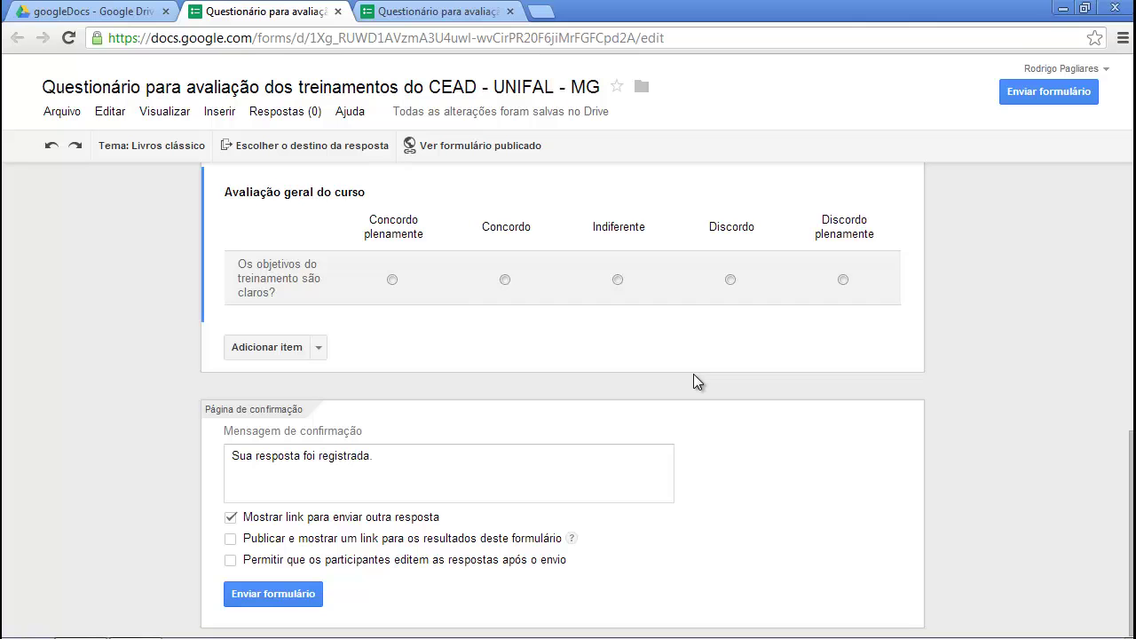
{"action": "scroll", "coordinate": [748, 469], "scroll_direction": "up", "scroll_amount": 3}
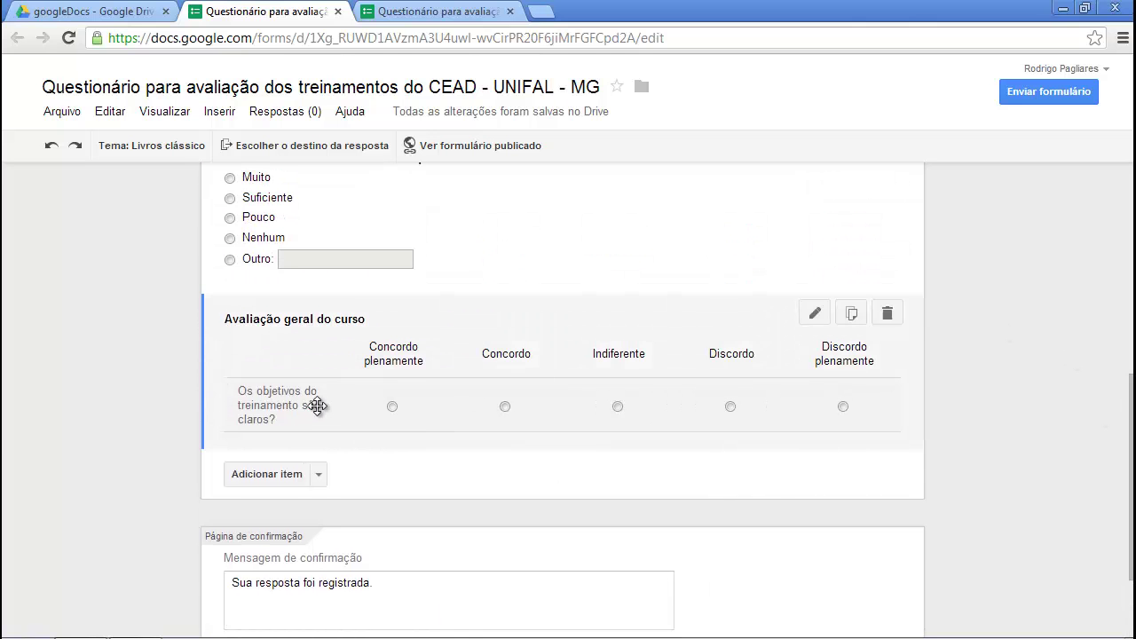
{"action": "left_click", "coordinate": [316, 406]}
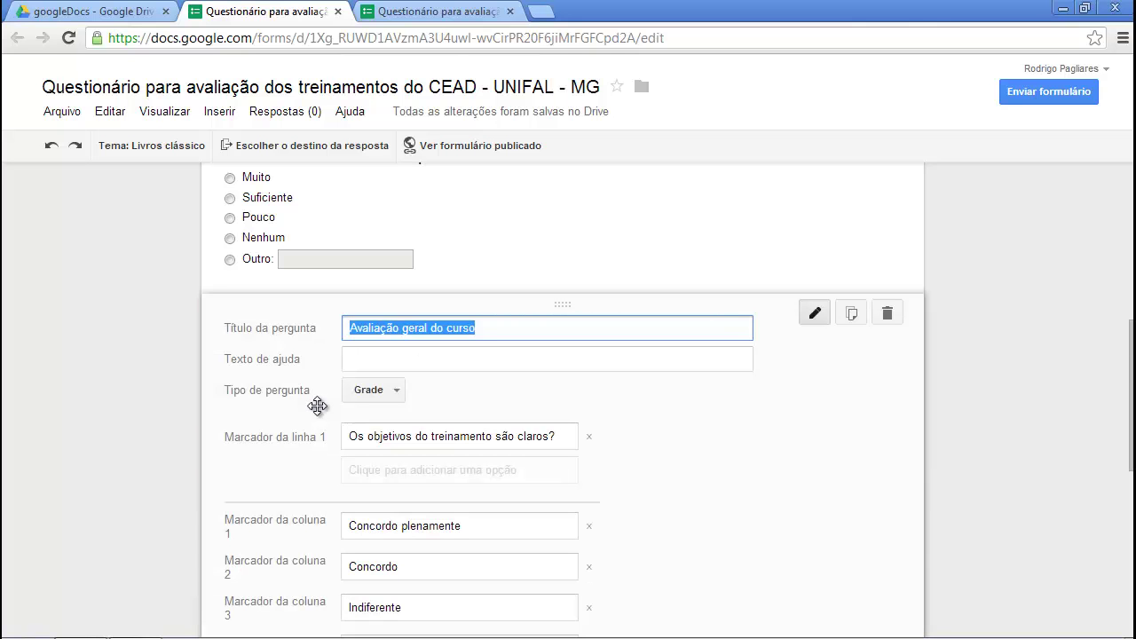
{"action": "scroll", "coordinate": [480, 230], "scroll_direction": "down", "scroll_amount": 5}
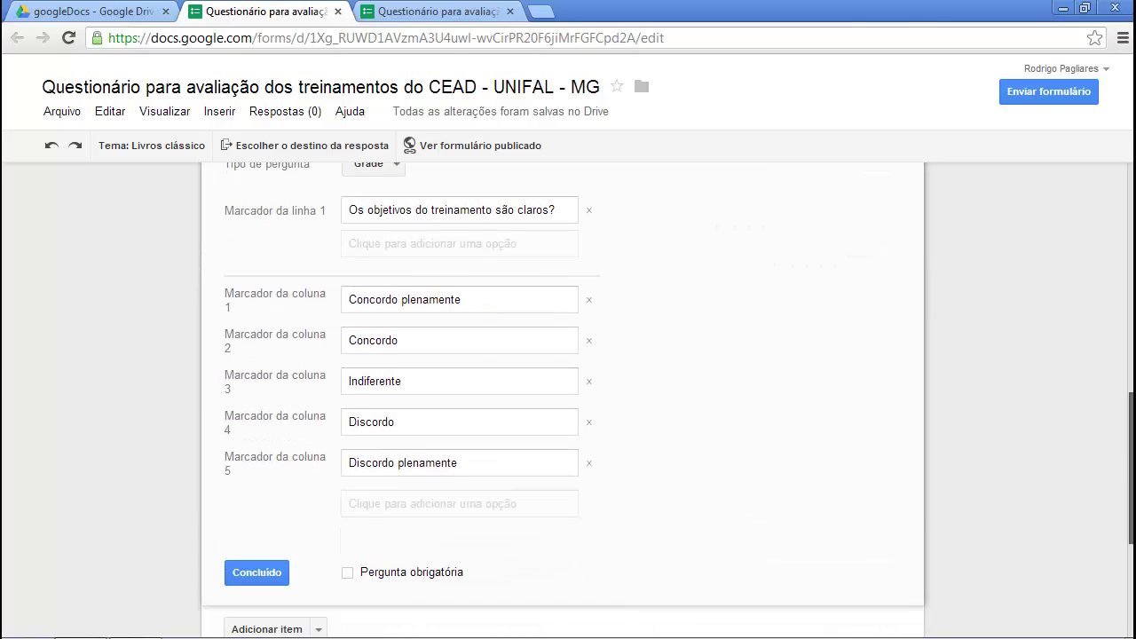
{"action": "left_click", "coordinate": [465, 247]}
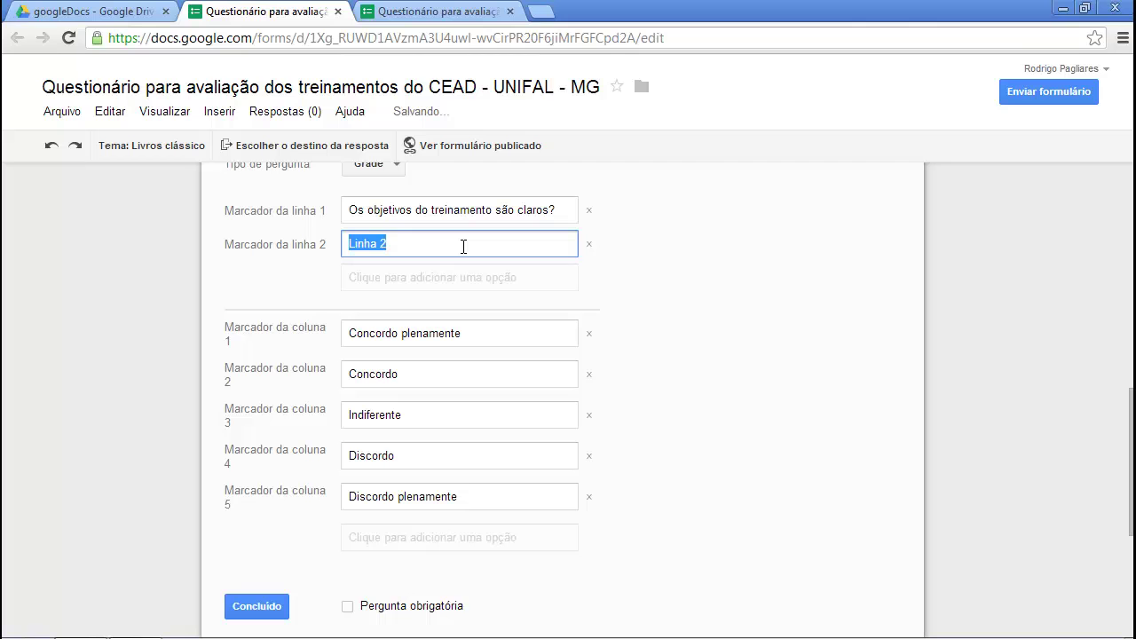
{"action": "type", "text": "As"}
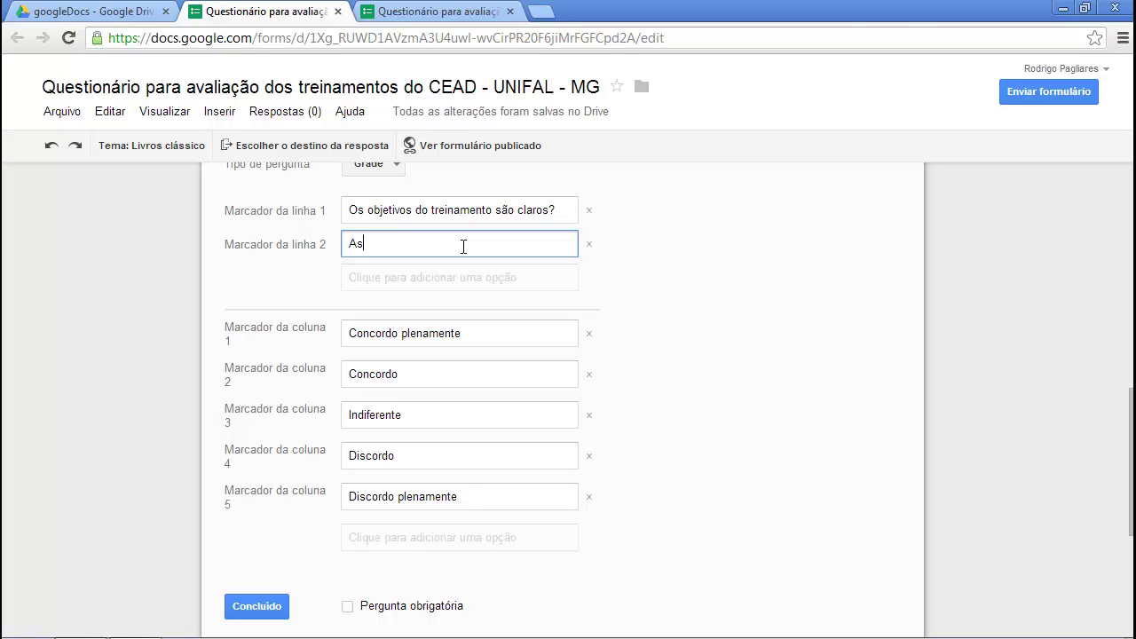
{"action": "type", "text": " vídeo aulas atendem os objetivos do tre"}
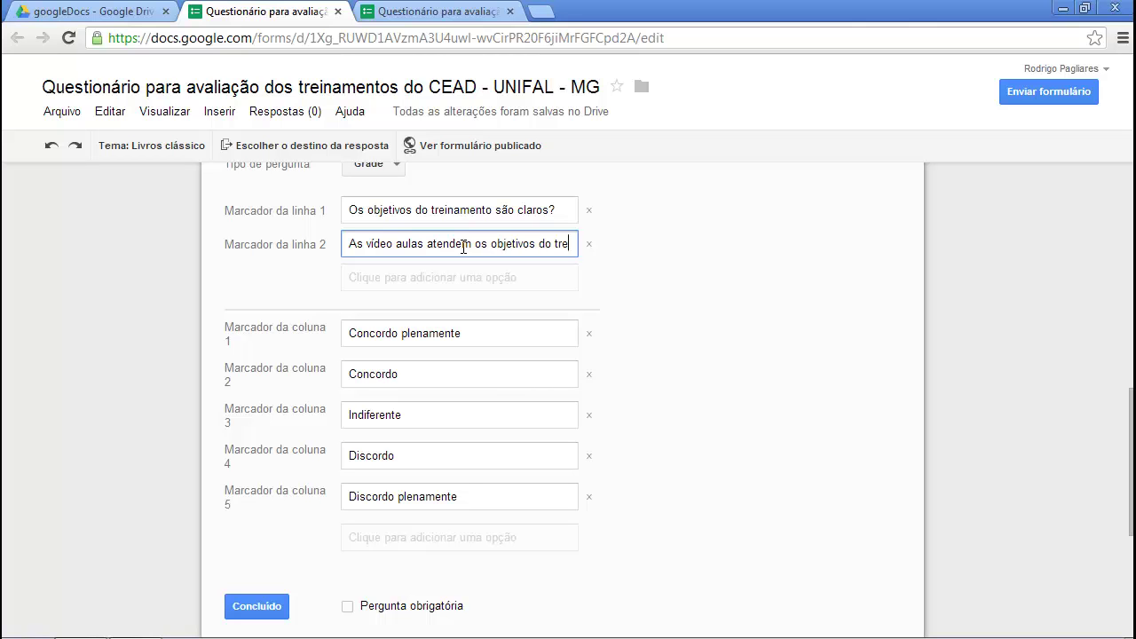
{"action": "type", "text": "inamento?"}
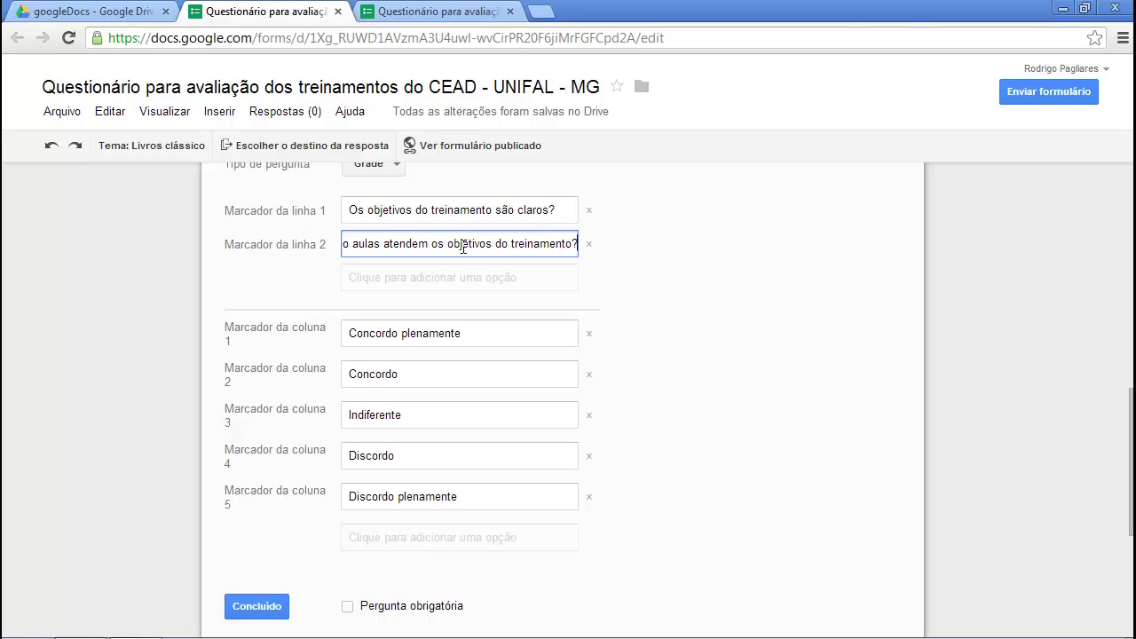
Add a third grid row labelled "A quantidade de exercícios solicitada foi apropriada?".
{"action": "left_click", "coordinate": [450, 278]}
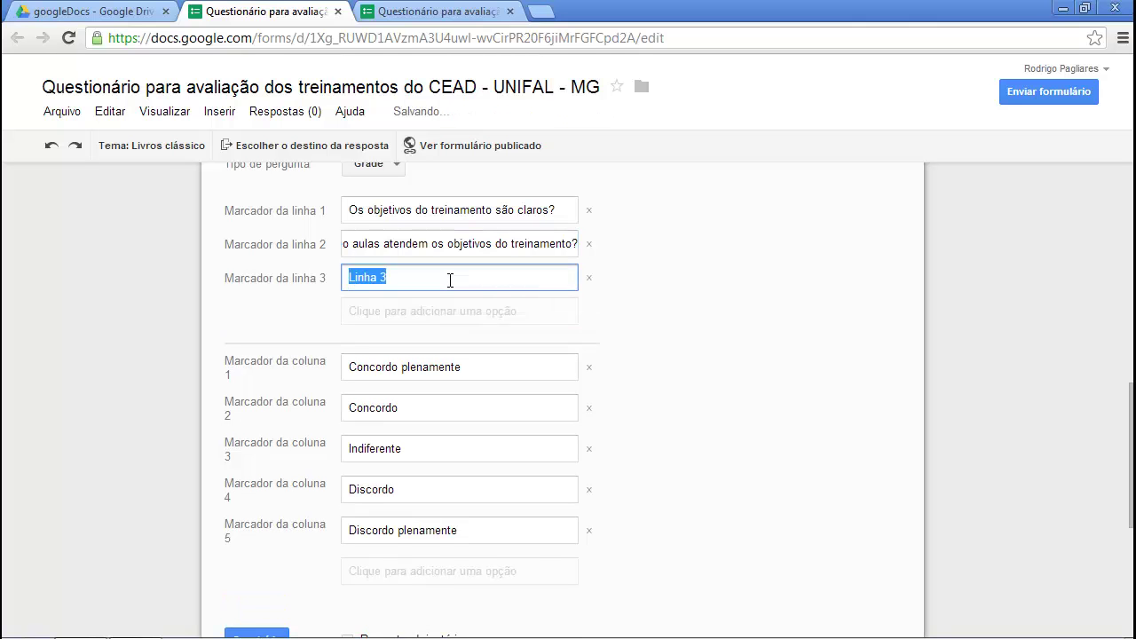
{"action": "type", "text": "A quant"}
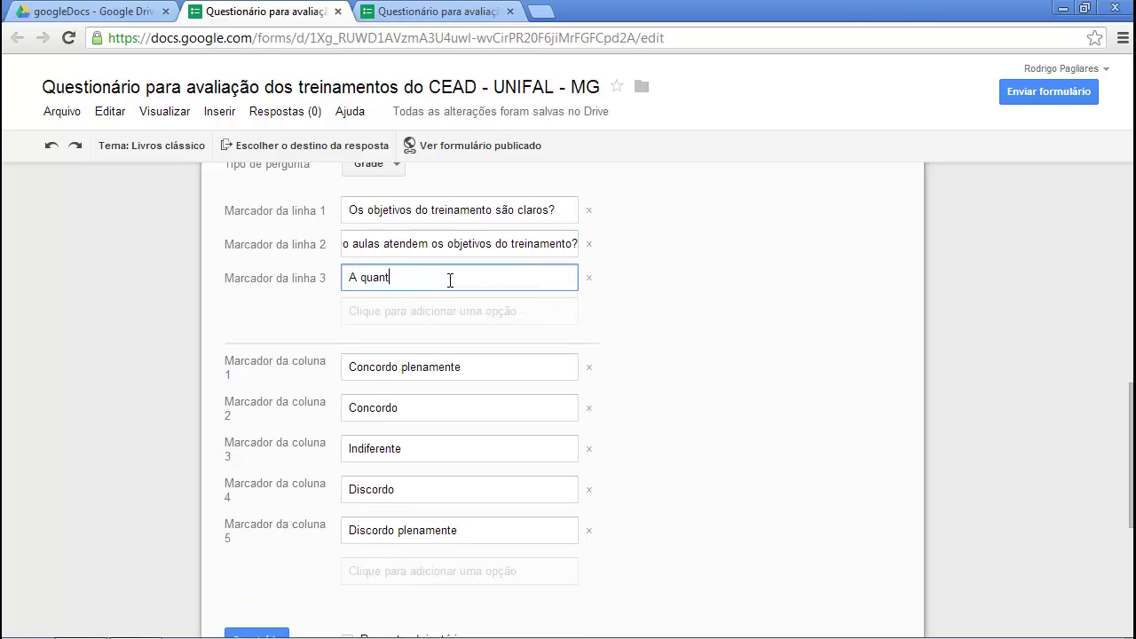
{"action": "type", "text": "idade de exercícios solicitada foi aprop"}
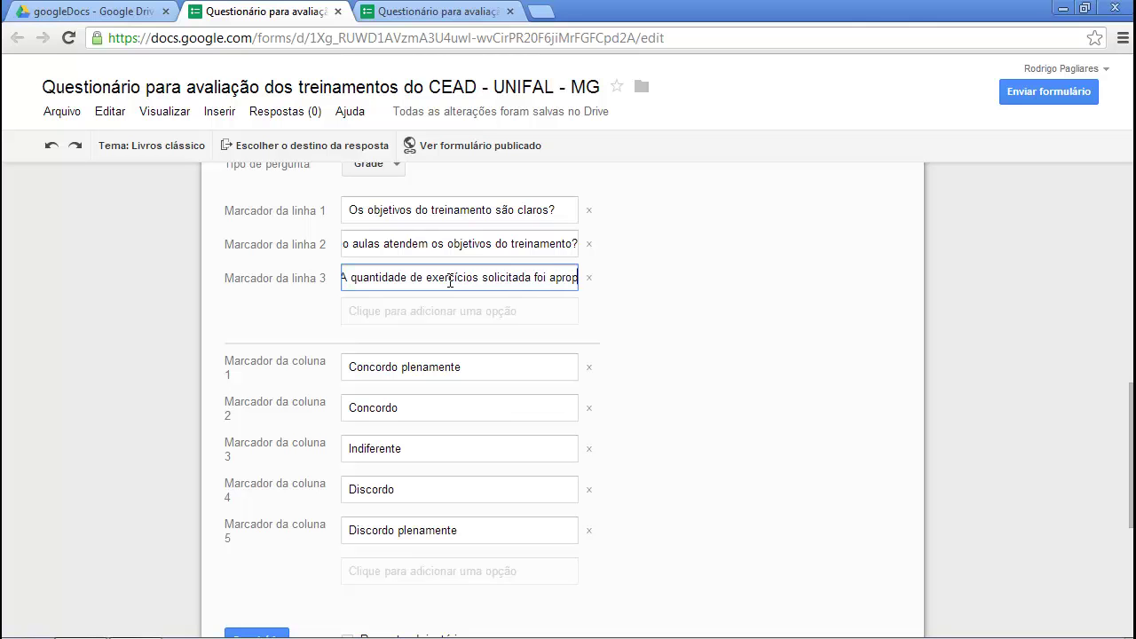
{"action": "type", "text": "riada?"}
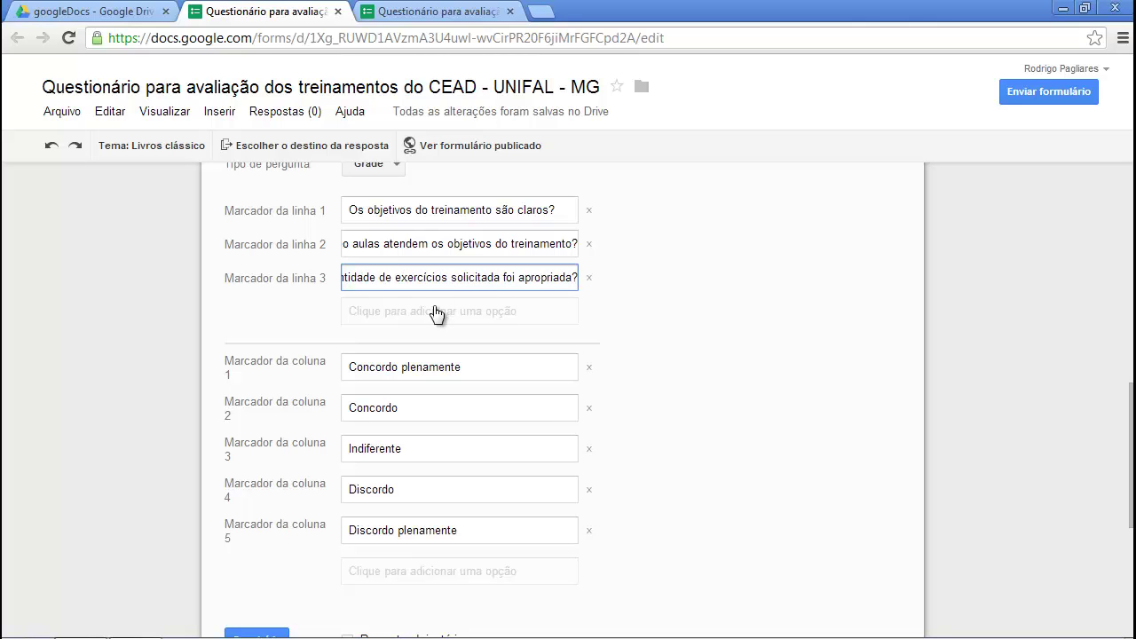
Add a fourth grid row labelled "As avaliações foram condizentes com o conteúdo das vídeo aulas?".
{"action": "left_click", "coordinate": [433, 311]}
{"action": "type", "text": "As avaliaçõe"}
{"action": "key", "text": "BackSpace"}
{"action": "key", "text": "BackSpace"}
{"action": "type", "text": "ões"}
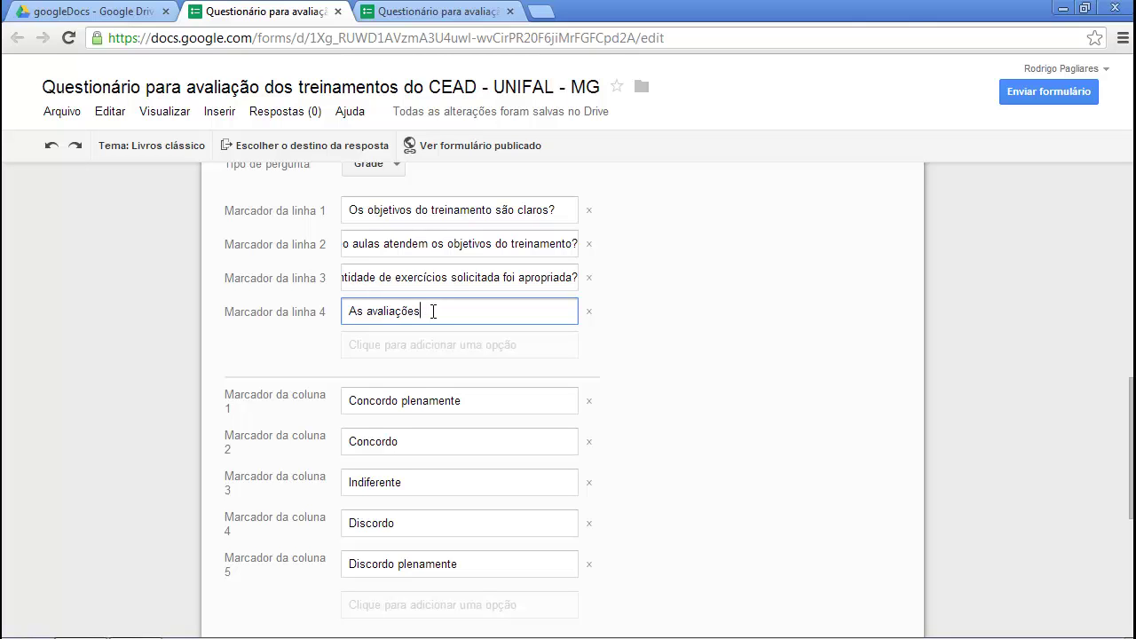
{"action": "type", "text": " foram condizentes com "}
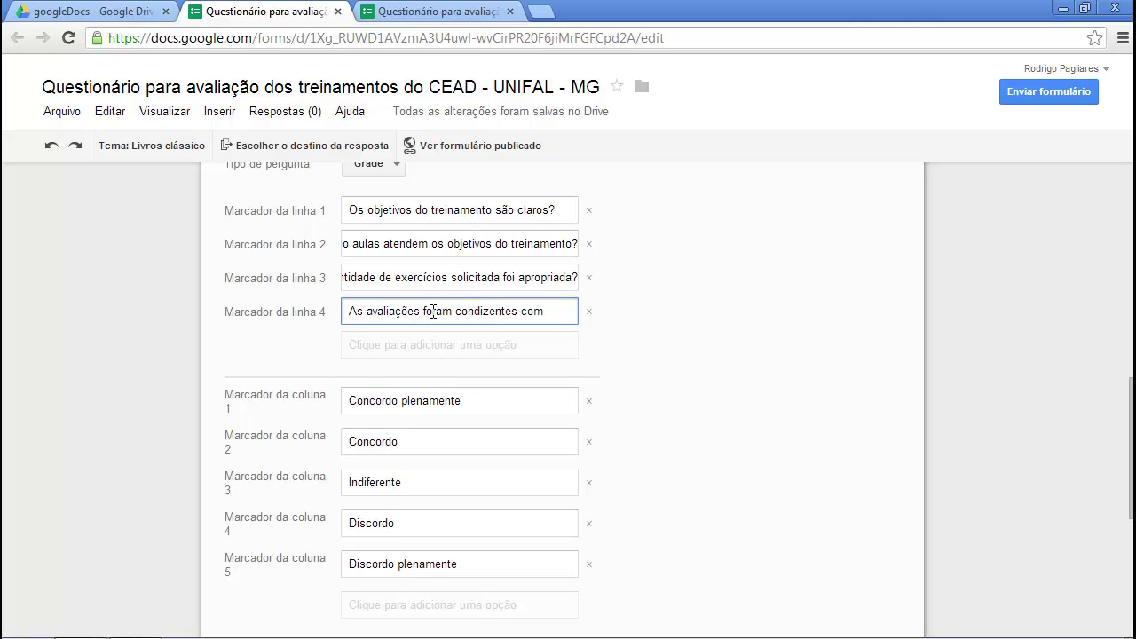
{"action": "type", "text": "o conteú"}
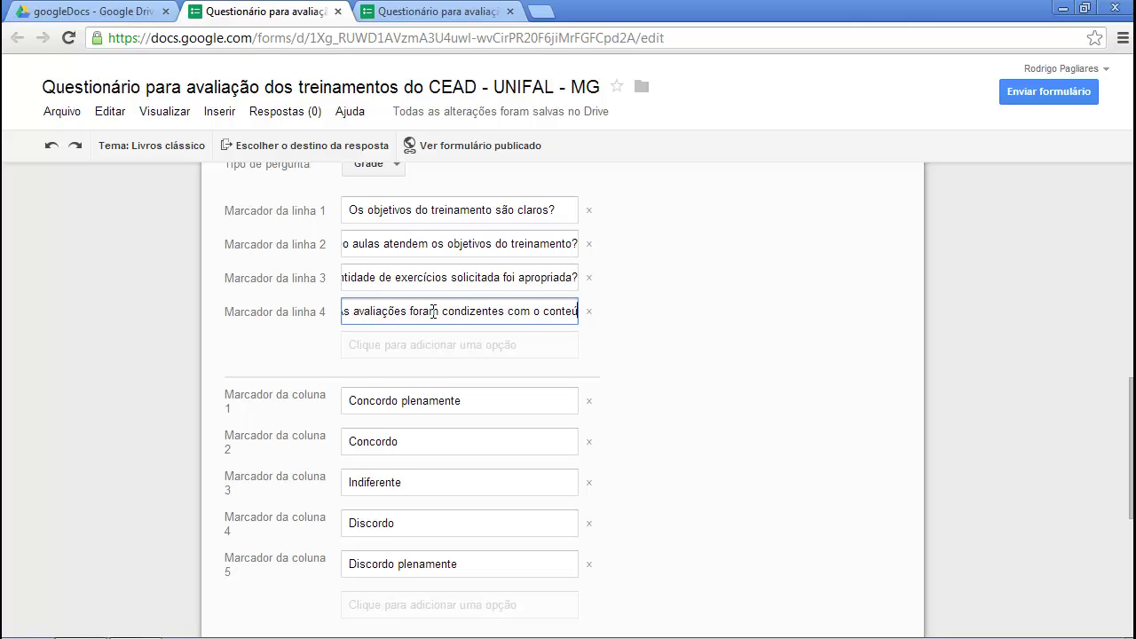
{"action": "type", "text": "do das vídeo aulas?"}
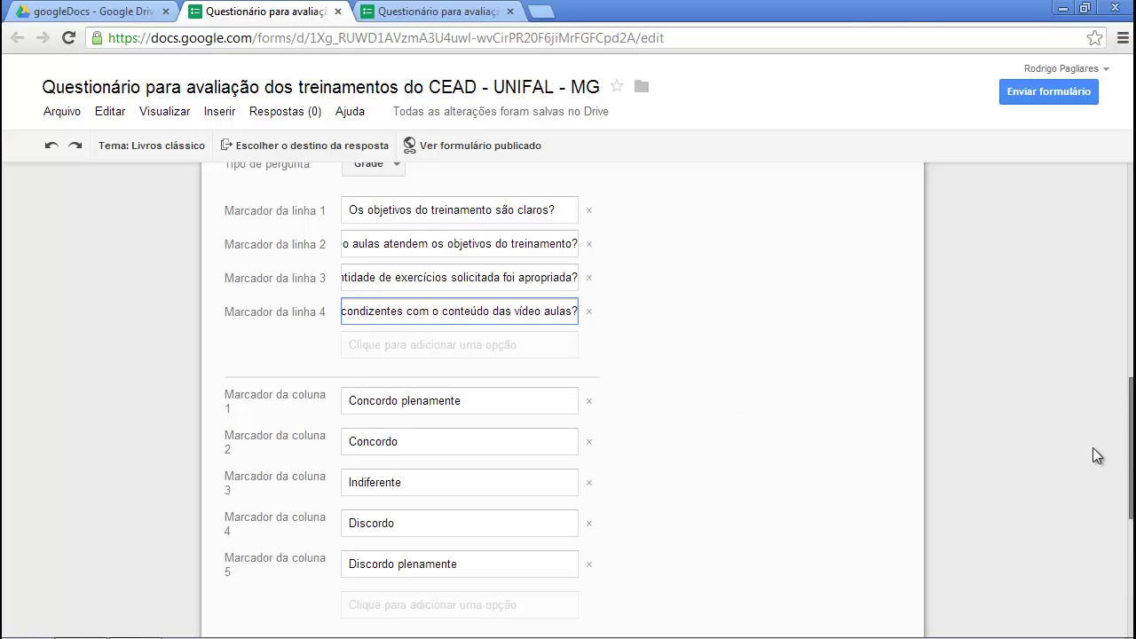
Make the grid question mandatory and finish editing it.
{"action": "scroll", "coordinate": [858, 444], "scroll_direction": "down", "scroll_amount": 2}
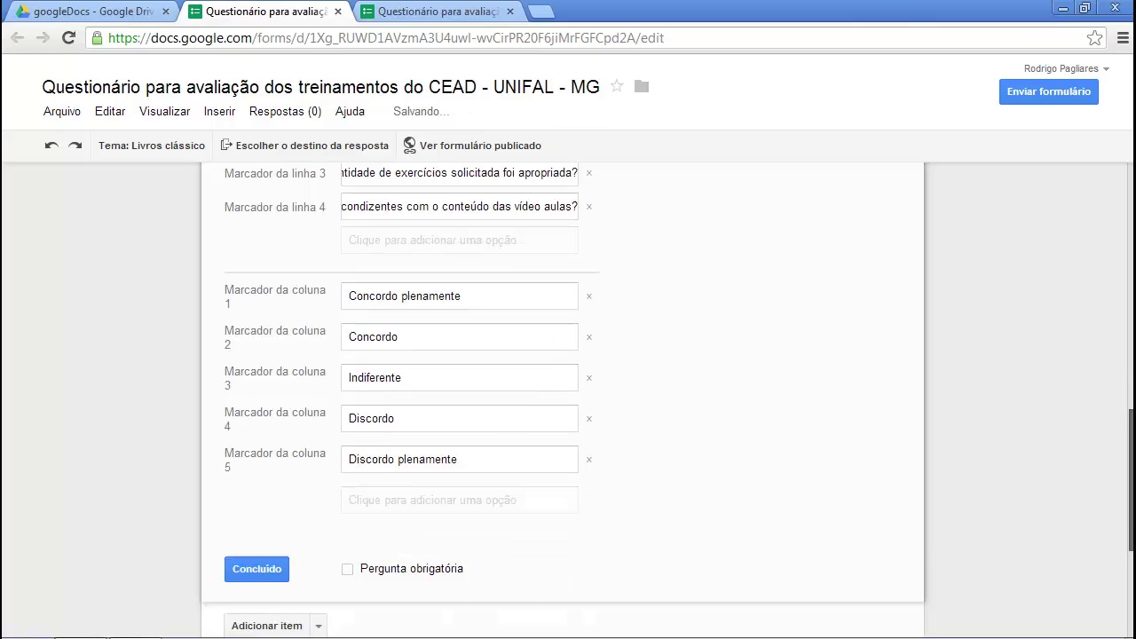
{"action": "left_click", "coordinate": [348, 511]}
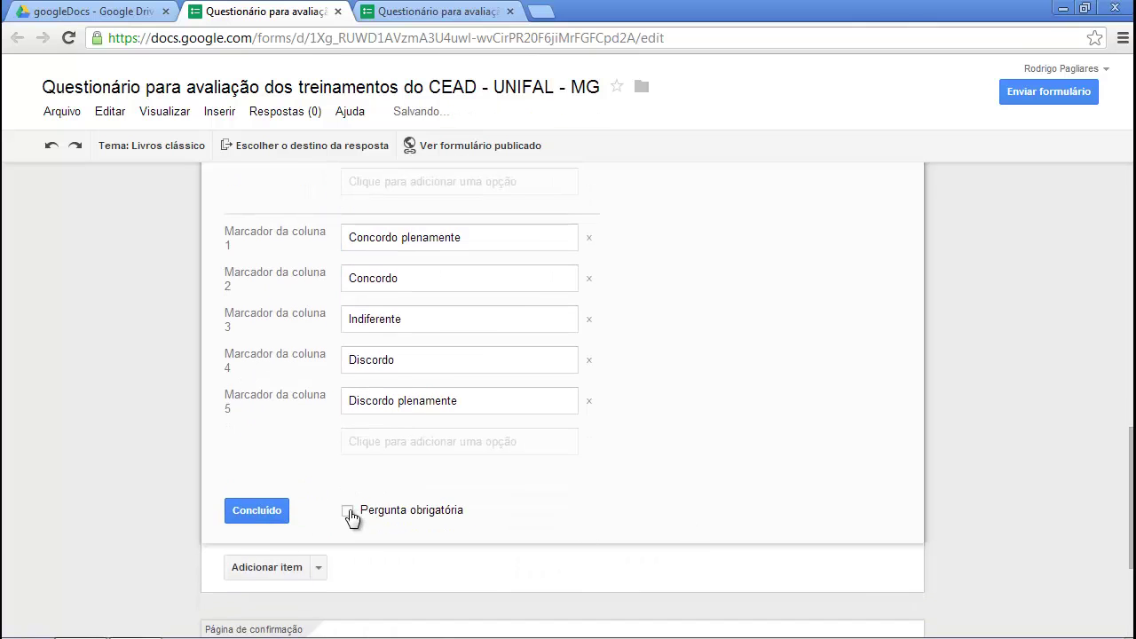
{"action": "left_click", "coordinate": [239, 504]}
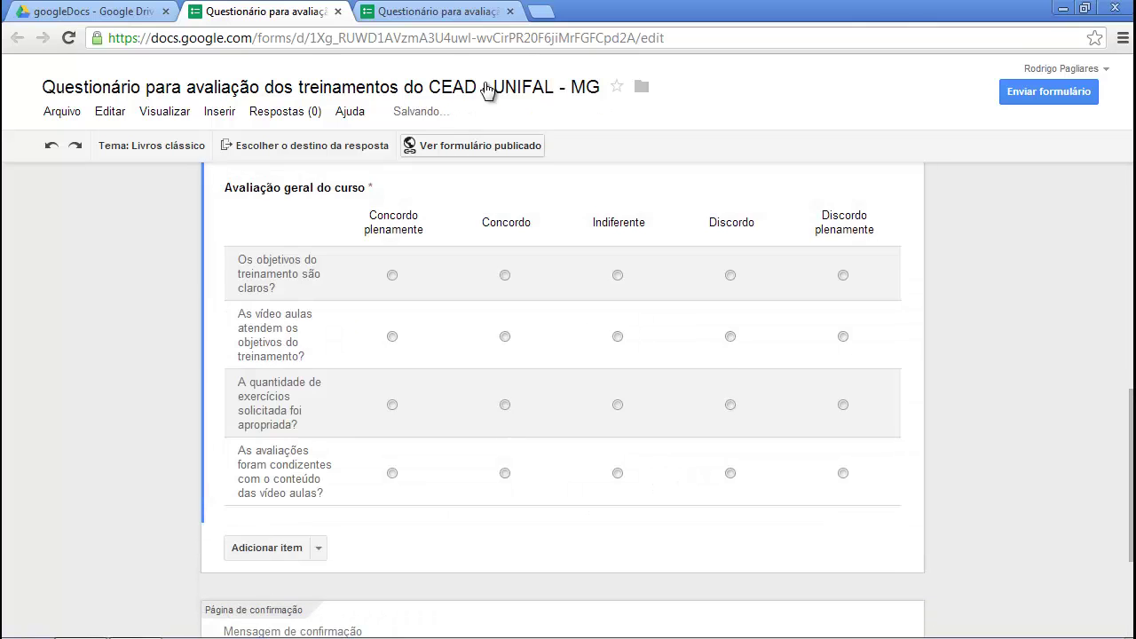
Reload the published form and review all rows of the "Avaliação geral do curso" grid.
{"action": "left_click", "coordinate": [430, 12]}
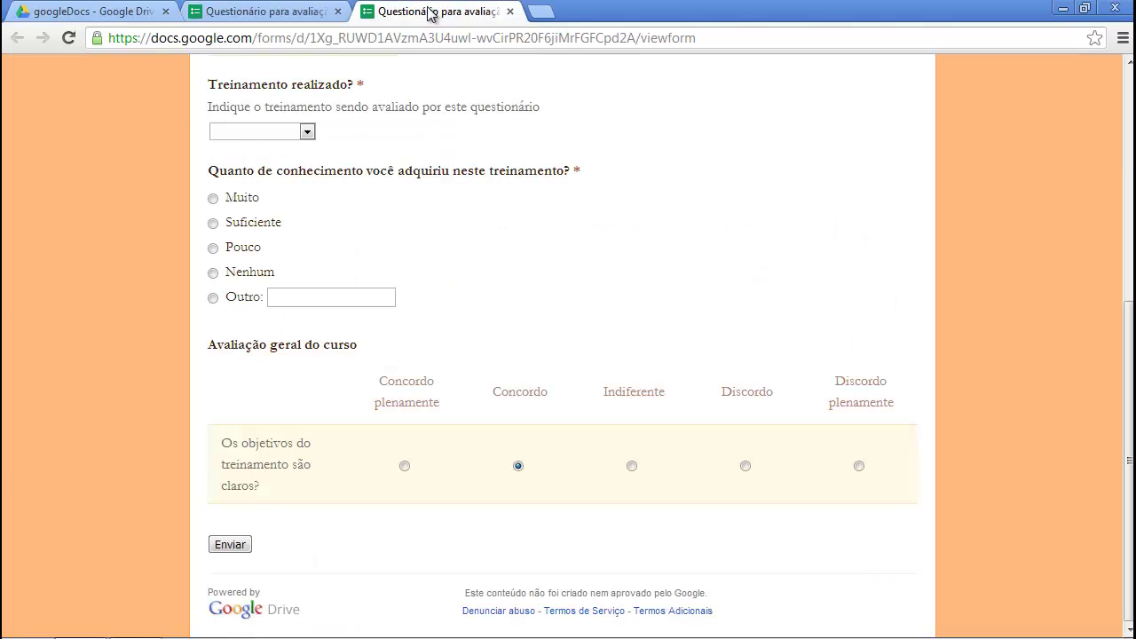
{"action": "left_click", "coordinate": [69, 37]}
{"action": "left_click_drag", "start_coordinate": [1130, 271], "coordinate": [1130, 381]}
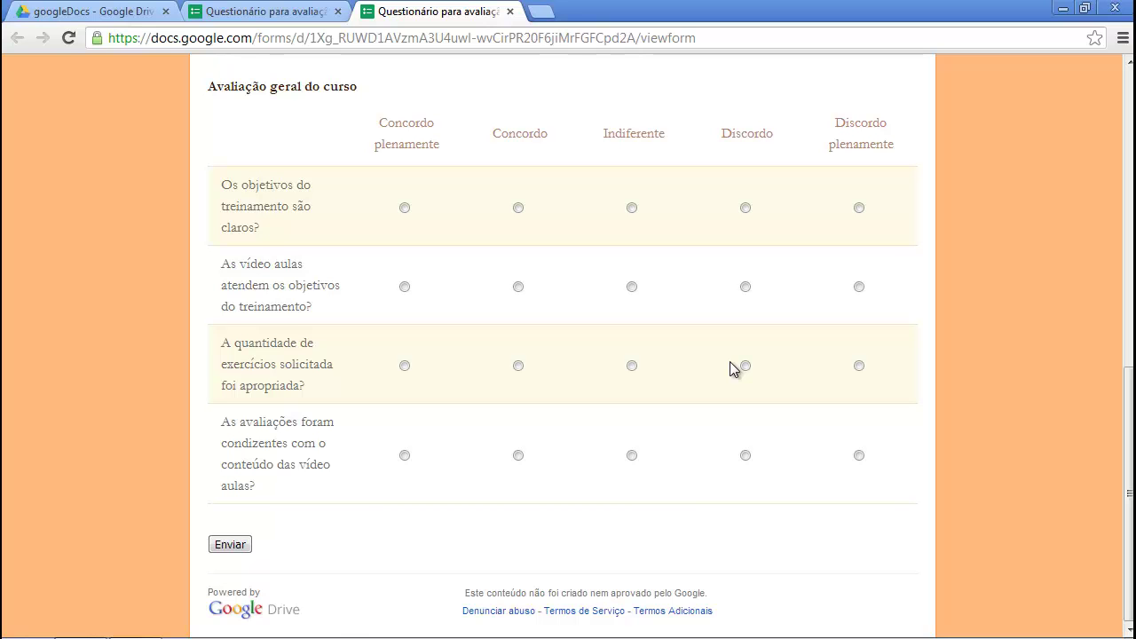
Back in the form editor, add a question after the grid titled "Quais os pontos fortes deste treinamento?".
{"action": "left_click", "coordinate": [321, 14]}
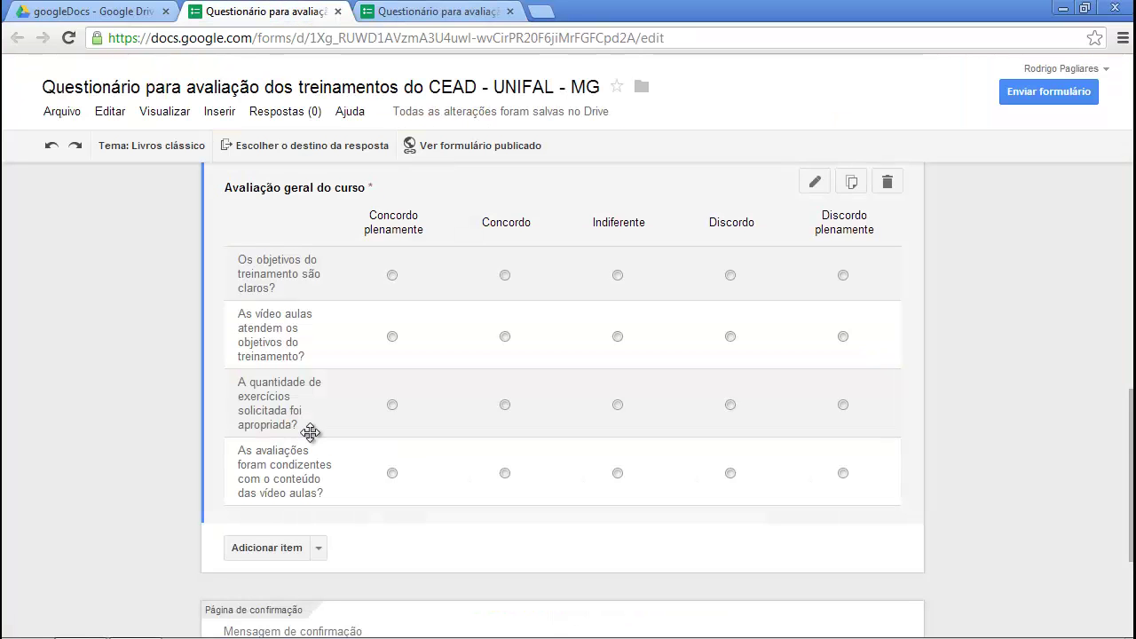
{"action": "scroll", "coordinate": [586, 399], "scroll_direction": "down", "scroll_amount": 1}
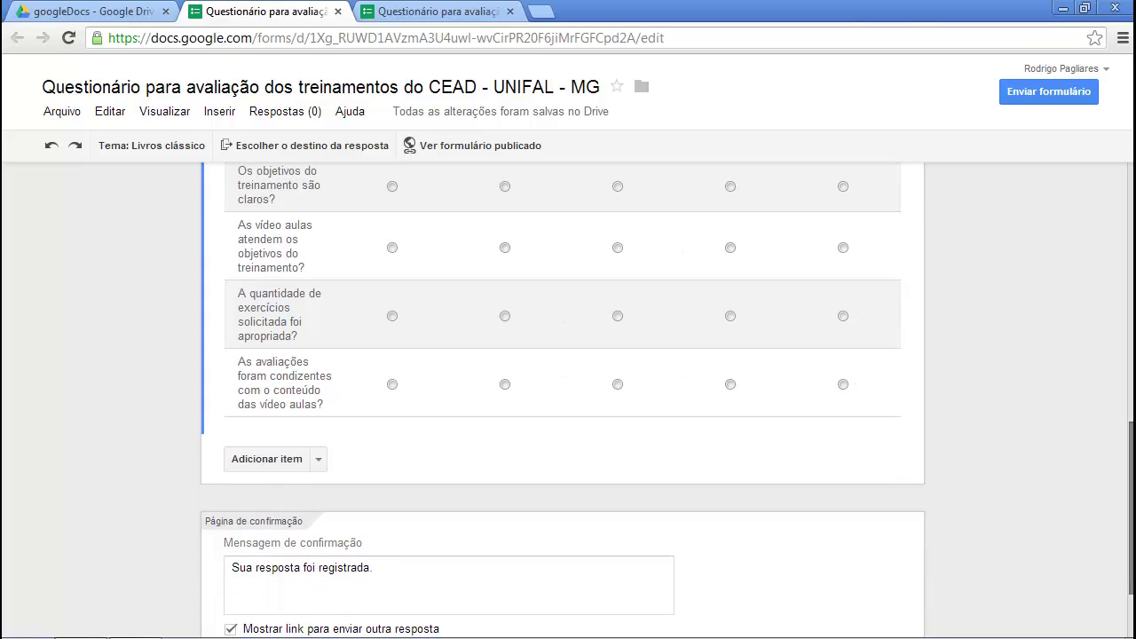
{"action": "left_click", "coordinate": [266, 458]}
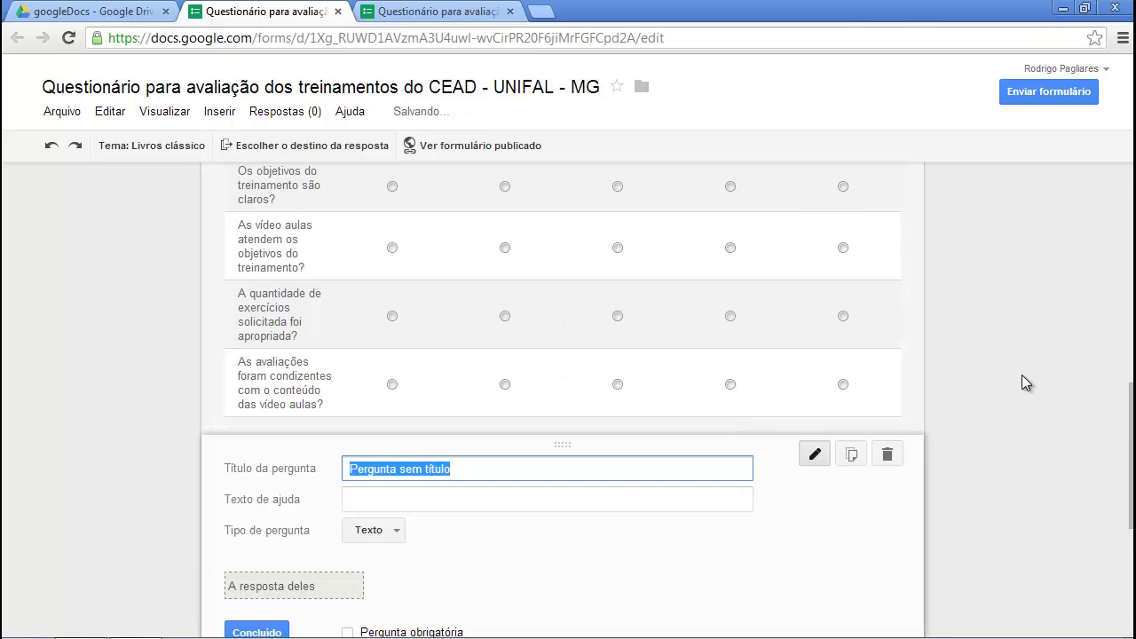
{"action": "scroll", "coordinate": [1121, 416], "scroll_direction": "down", "scroll_amount": 2}
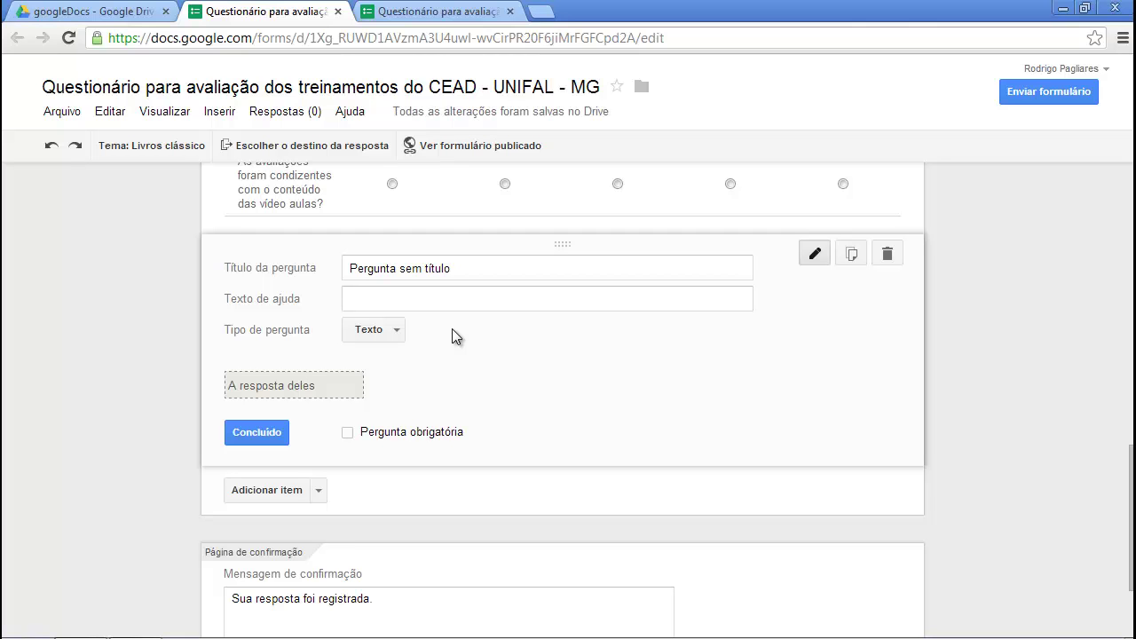
{"action": "triple_click", "coordinate": [411, 273]}
{"action": "type", "text": "Quais os pontos fortes "}
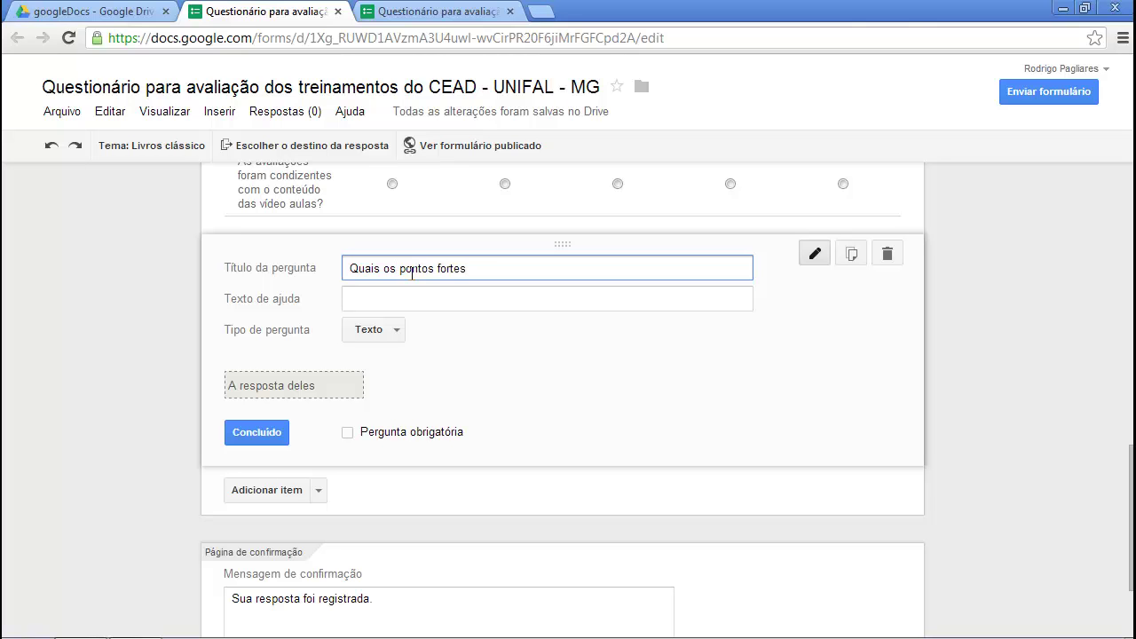
{"action": "type", "text": "deste treinamento?"}
Set the new question's type to "Texto do parágrafo", make it mandatory and finish editing it.
{"action": "left_click", "coordinate": [396, 338]}
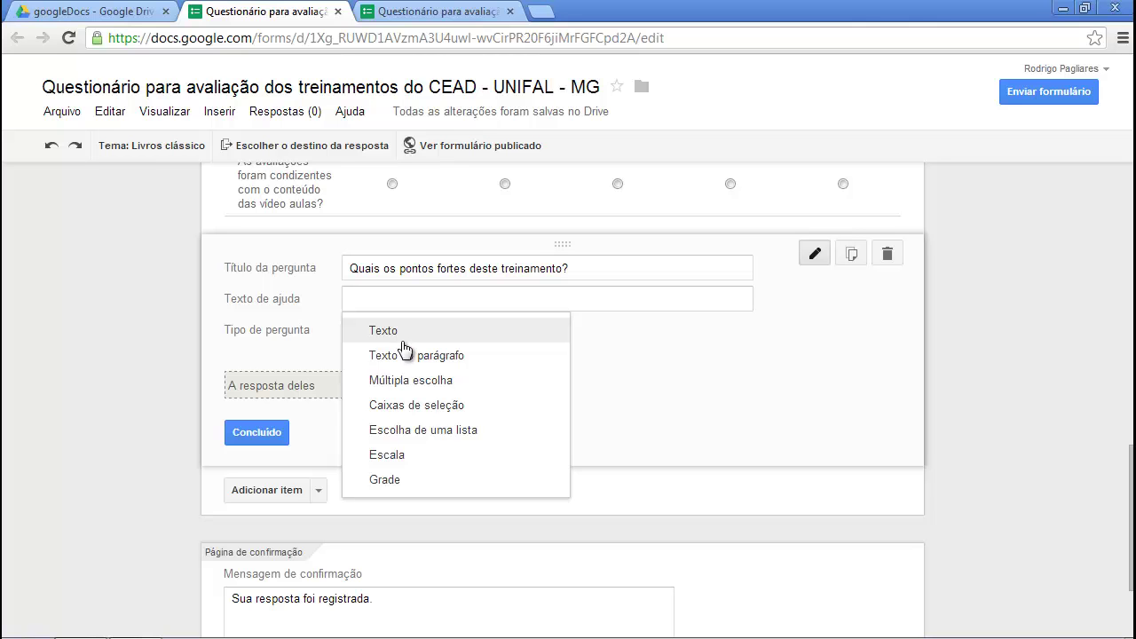
{"action": "left_click", "coordinate": [406, 356]}
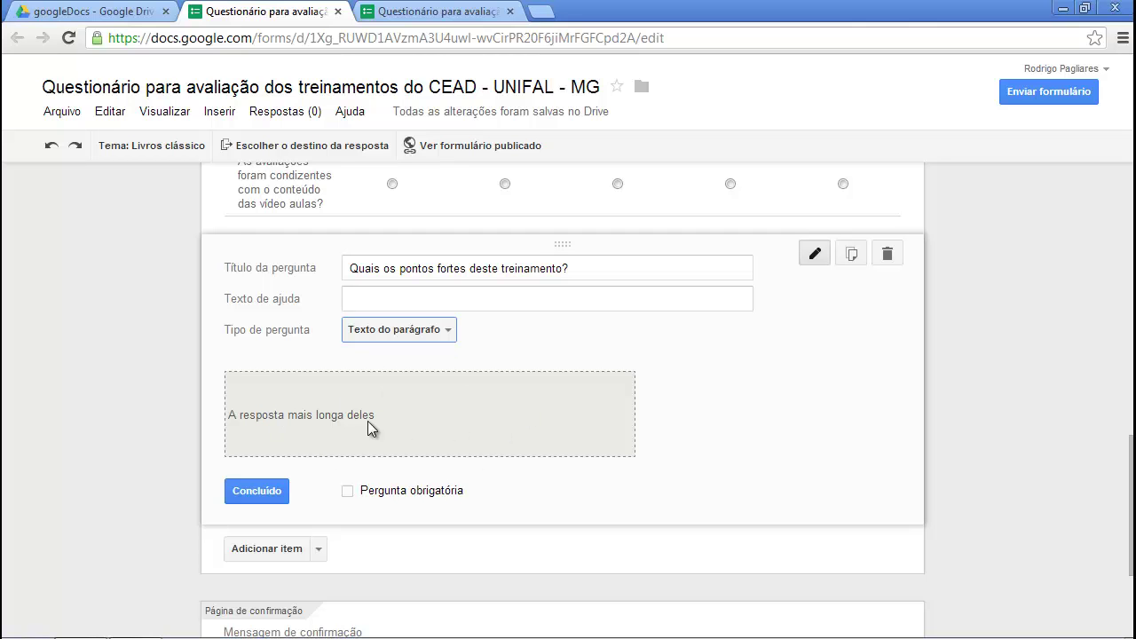
{"action": "left_click", "coordinate": [347, 490]}
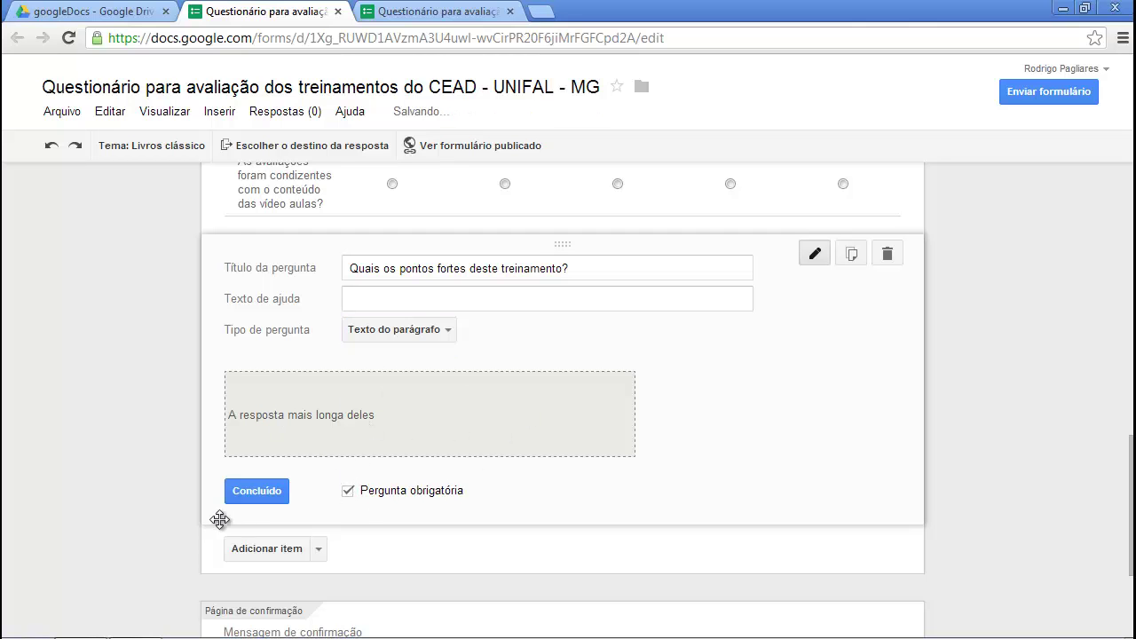
{"action": "left_click", "coordinate": [243, 498]}
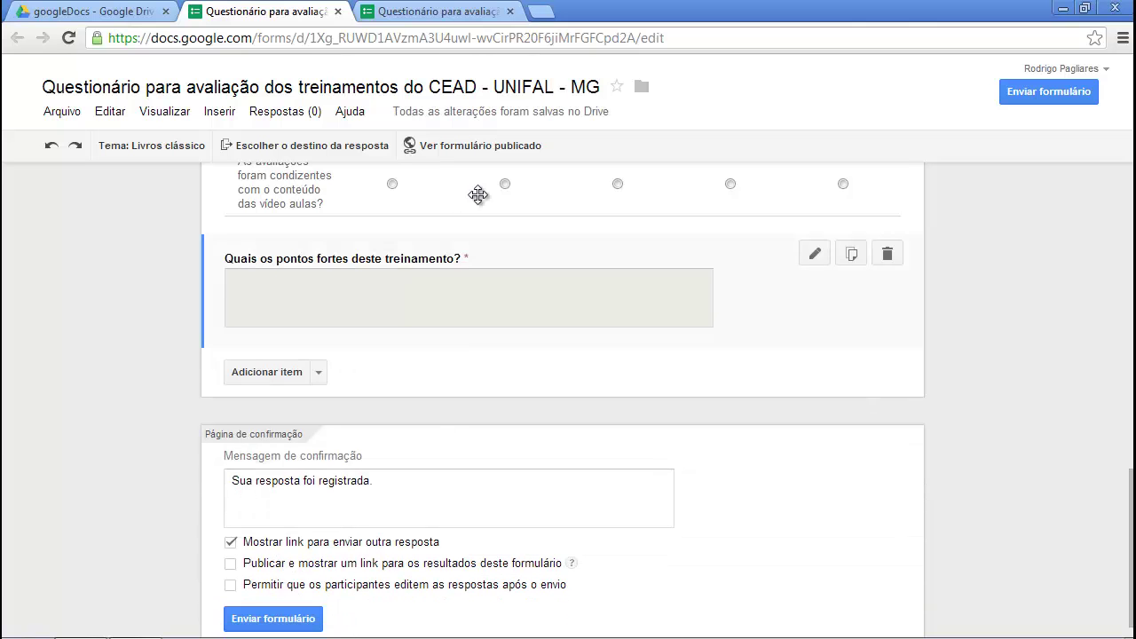
Reload the published form to check the "Quais os pontos fortes deste treinamento?" question.
{"action": "left_click", "coordinate": [486, 14]}
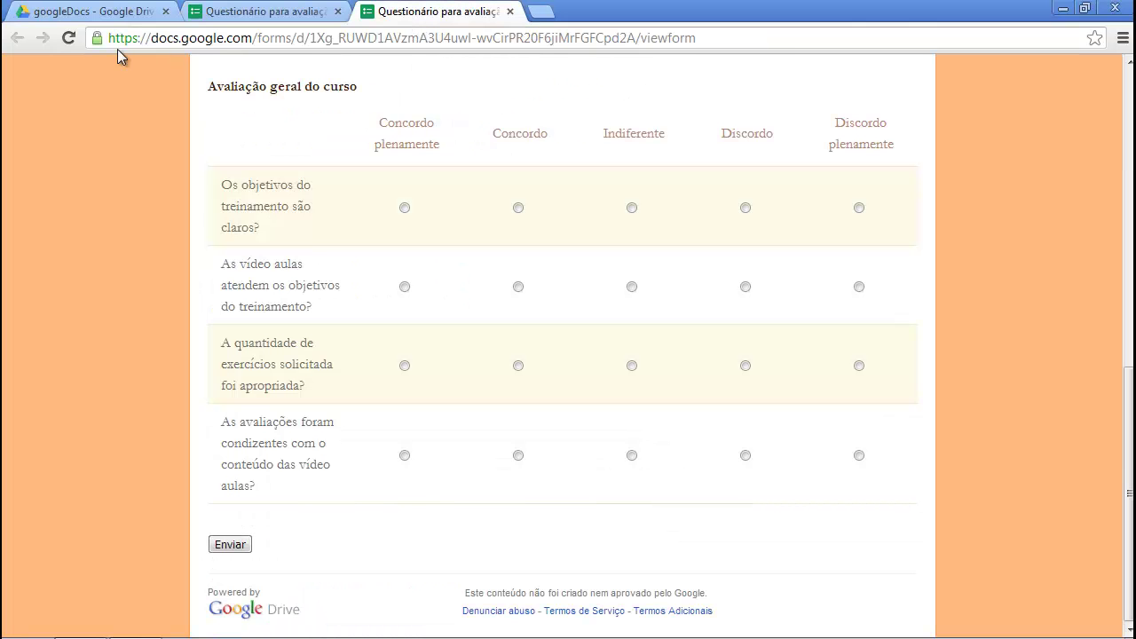
{"action": "left_click", "coordinate": [69, 40]}
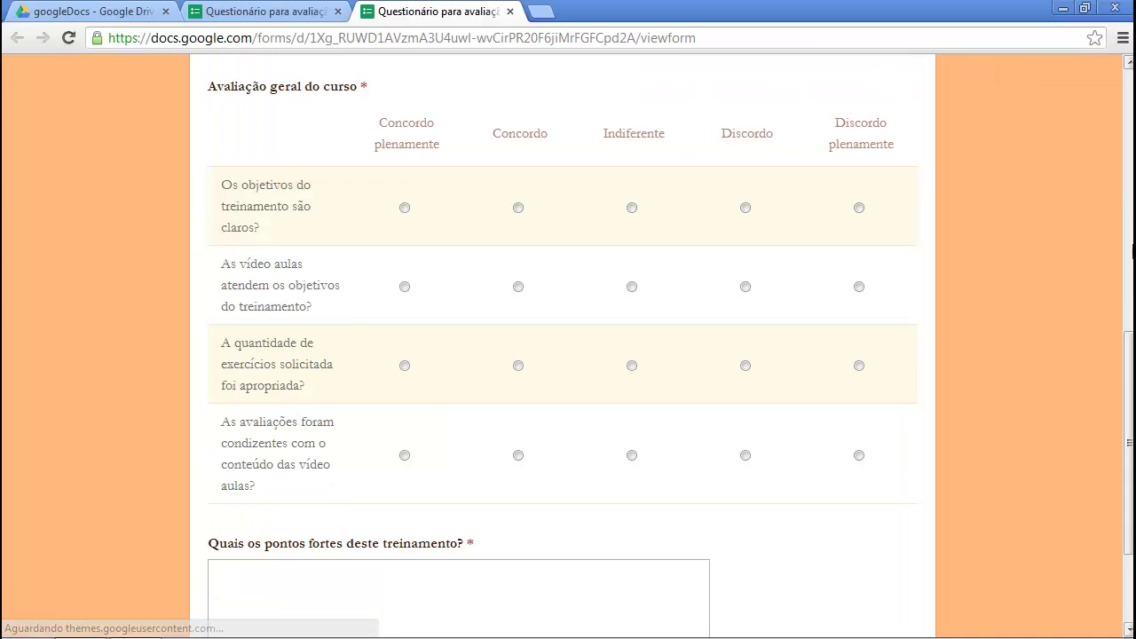
Test the answer box under "Quais os pontos fortes deste treinamento?" with several short lines of sample text and clear it.
{"action": "left_click_drag", "start_coordinate": [1130, 376], "coordinate": [1130, 444]}
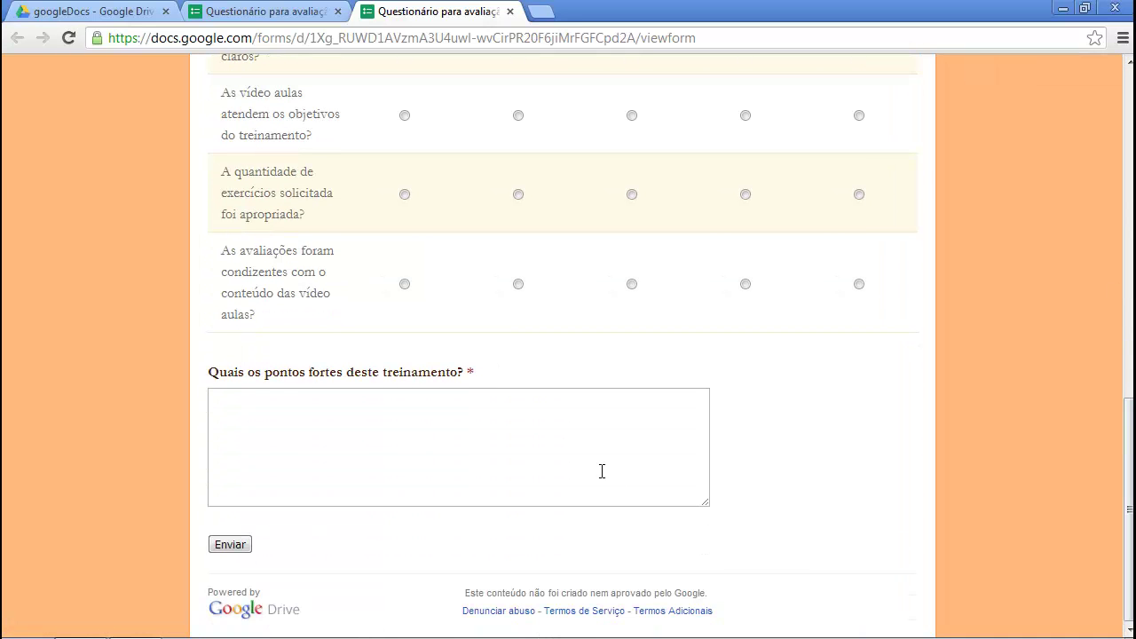
{"action": "left_click", "coordinate": [263, 446]}
{"action": "type", "text": "jflkds"}
{"action": "key", "text": "Return"}
{"action": "type", "text": "f"}
{"action": "key", "text": "Return"}
{"action": "type", "text": "dfs"}
{"action": "key", "text": "Return"}
{"action": "type", "text": "d"}
{"action": "key", "text": "Return"}
{"action": "type", "text": "fd"}
{"action": "key", "text": "Return"}
{"action": "type", "text": "f"}
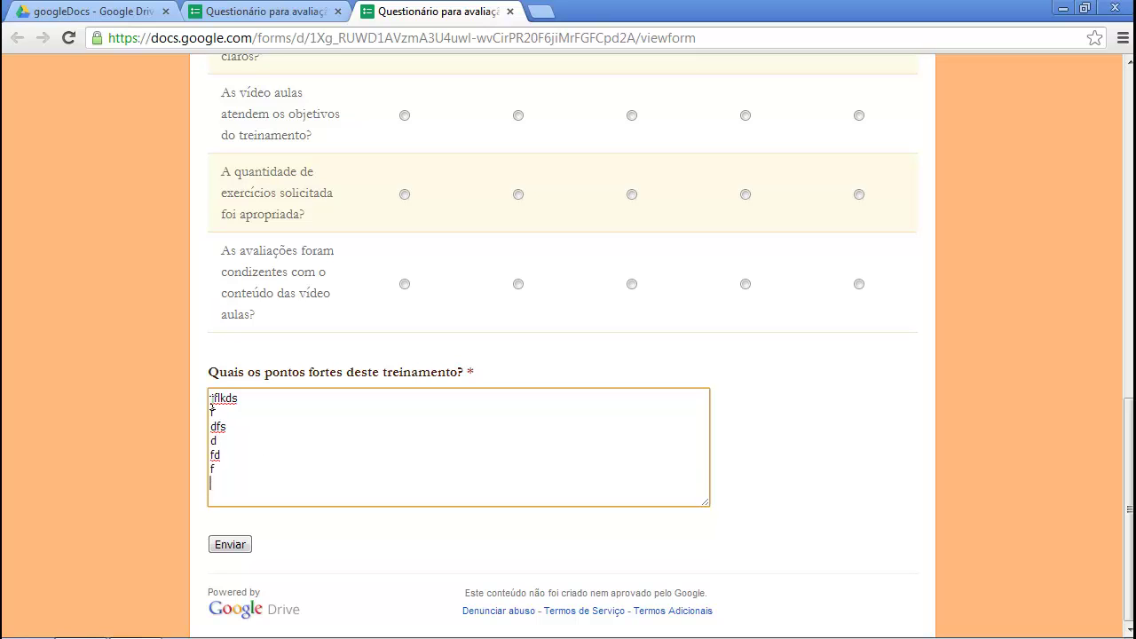
{"action": "left_click_drag", "start_coordinate": [211, 396], "coordinate": [233, 471]}
{"action": "key", "text": "BackSpace"}
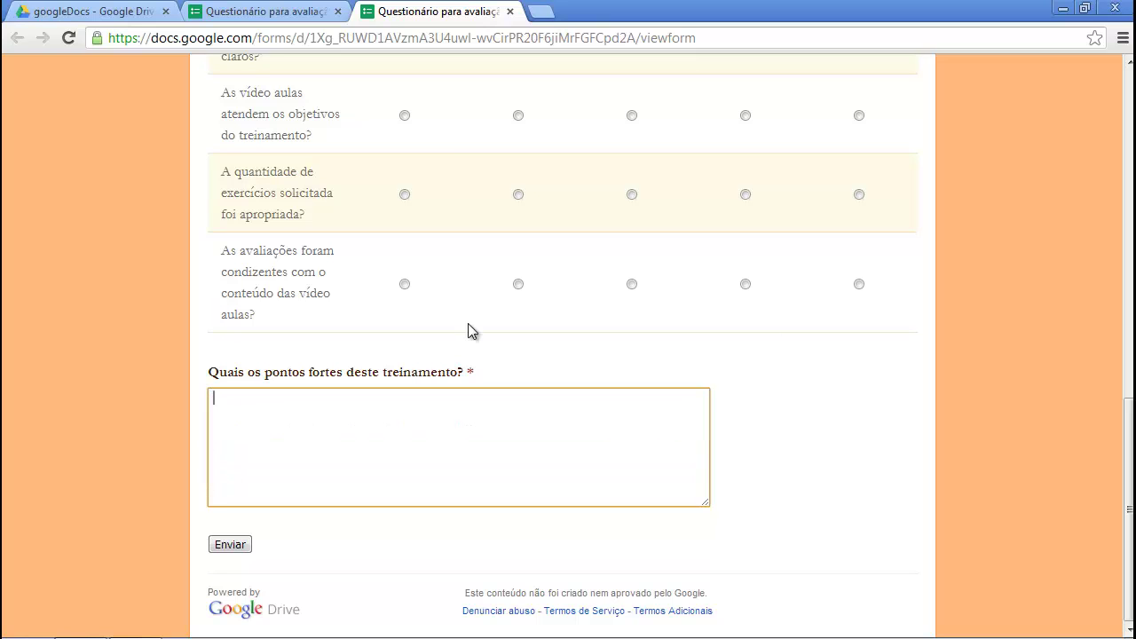
Review the published form's questions, and inspect the settings of "Quais os pontos fortes deste treinamento?" in the form editor without changing them.
{"action": "scroll", "coordinate": [1120, 335], "scroll_direction": "up", "scroll_amount": 4}
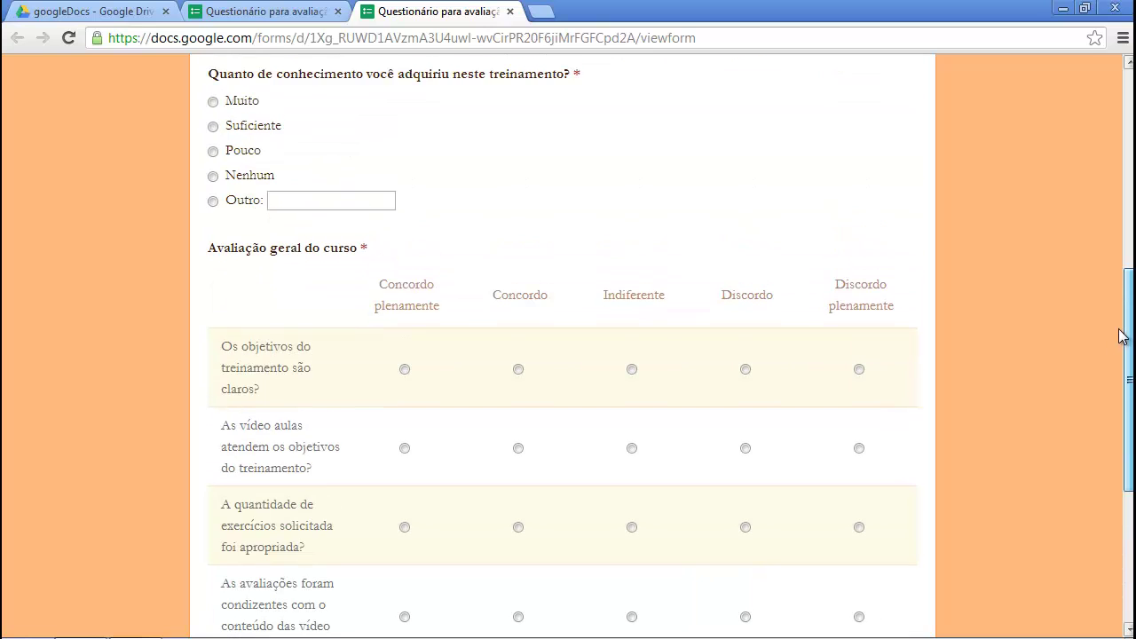
{"action": "scroll", "coordinate": [1120, 335], "scroll_direction": "up", "scroll_amount": 2}
{"action": "scroll", "coordinate": [1118, 344], "scroll_direction": "down", "scroll_amount": 1}
{"action": "scroll", "coordinate": [1120, 346], "scroll_direction": "down", "scroll_amount": 4}
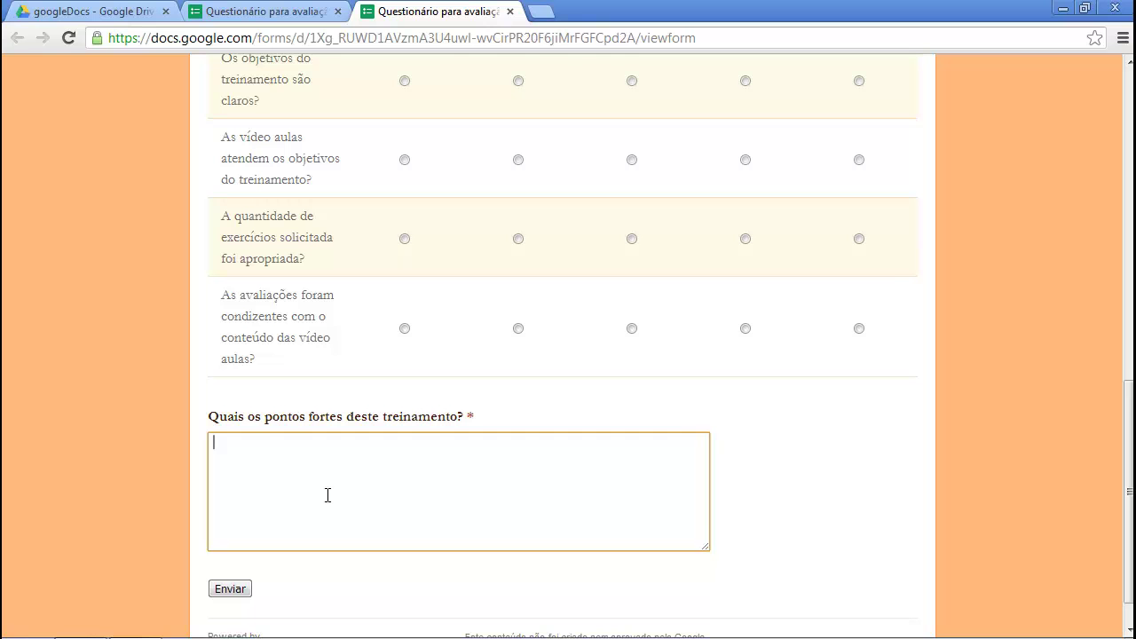
{"action": "left_click", "coordinate": [257, 13]}
{"action": "mouse_move", "coordinate": [625, 328]}
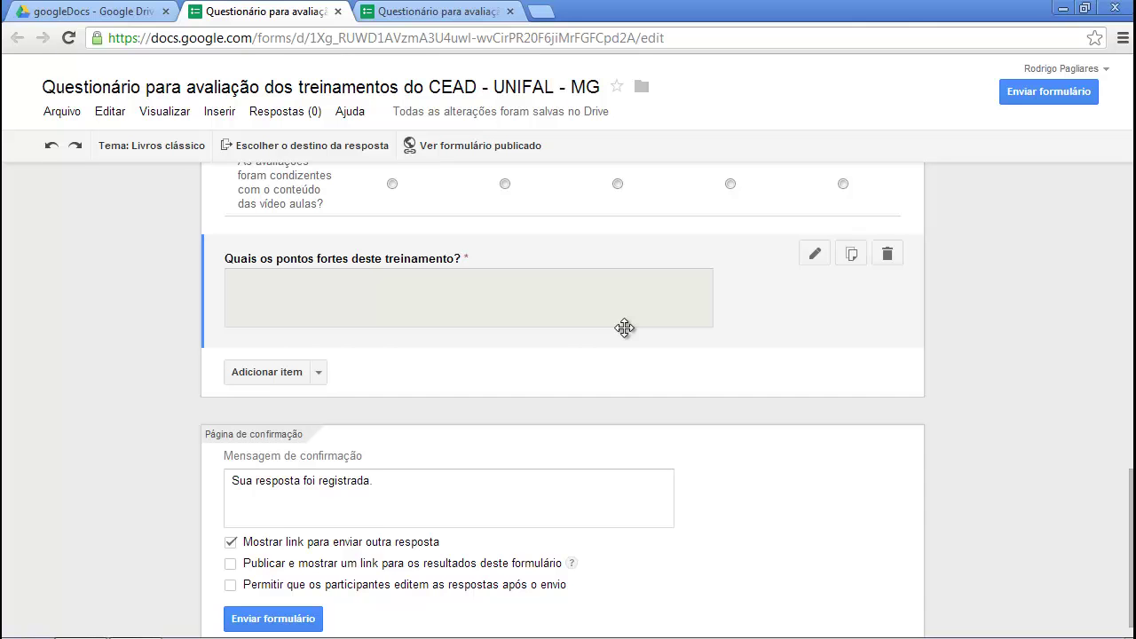
{"action": "left_click", "coordinate": [484, 290]}
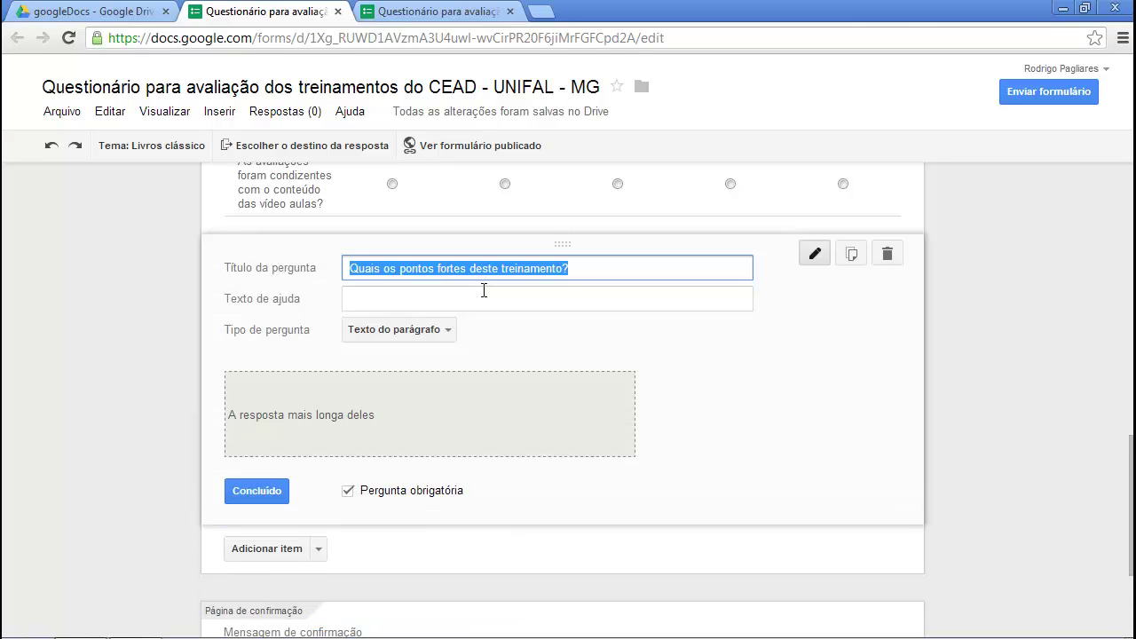
{"action": "left_click", "coordinate": [265, 490]}
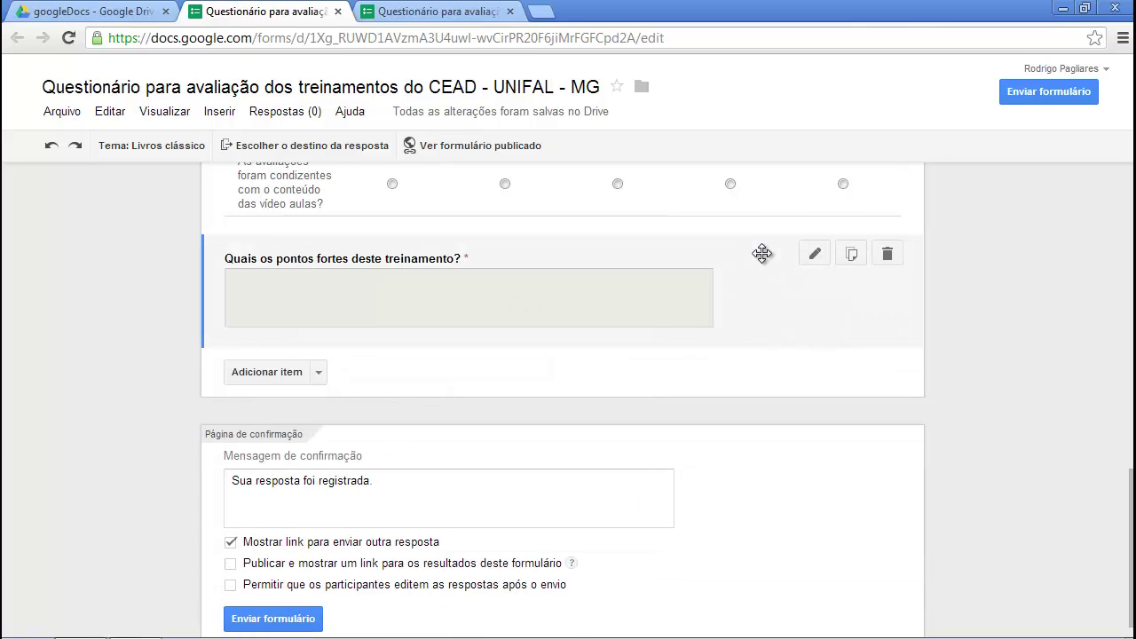
Duplicate the "Quais os pontos fortes deste treinamento?" question.
{"action": "left_click", "coordinate": [851, 254]}
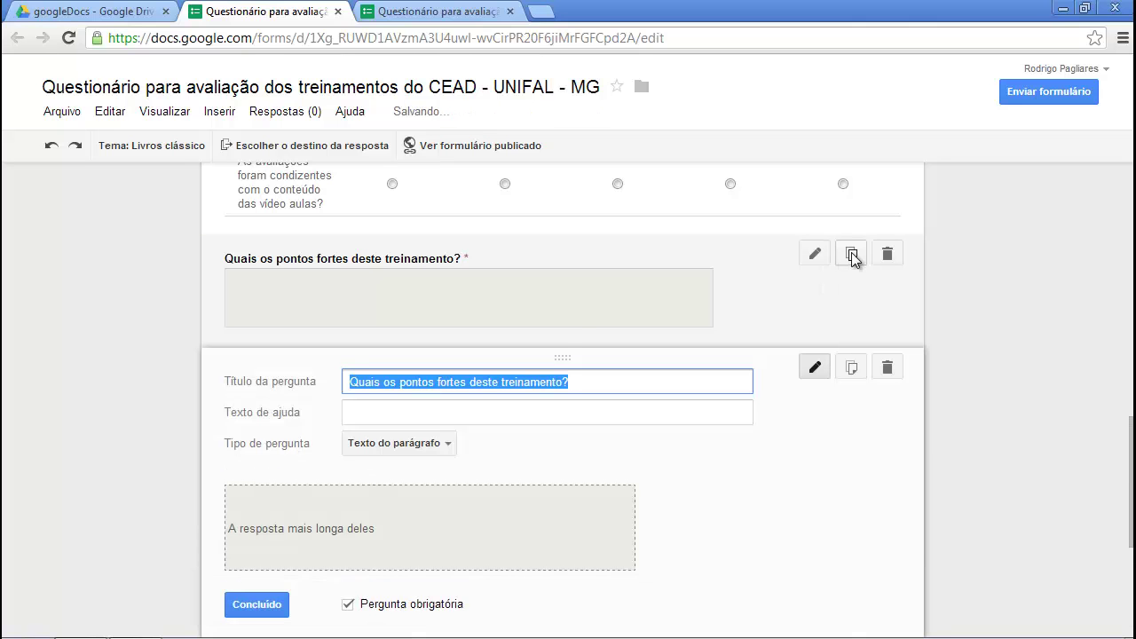
{"action": "left_click", "coordinate": [474, 290]}
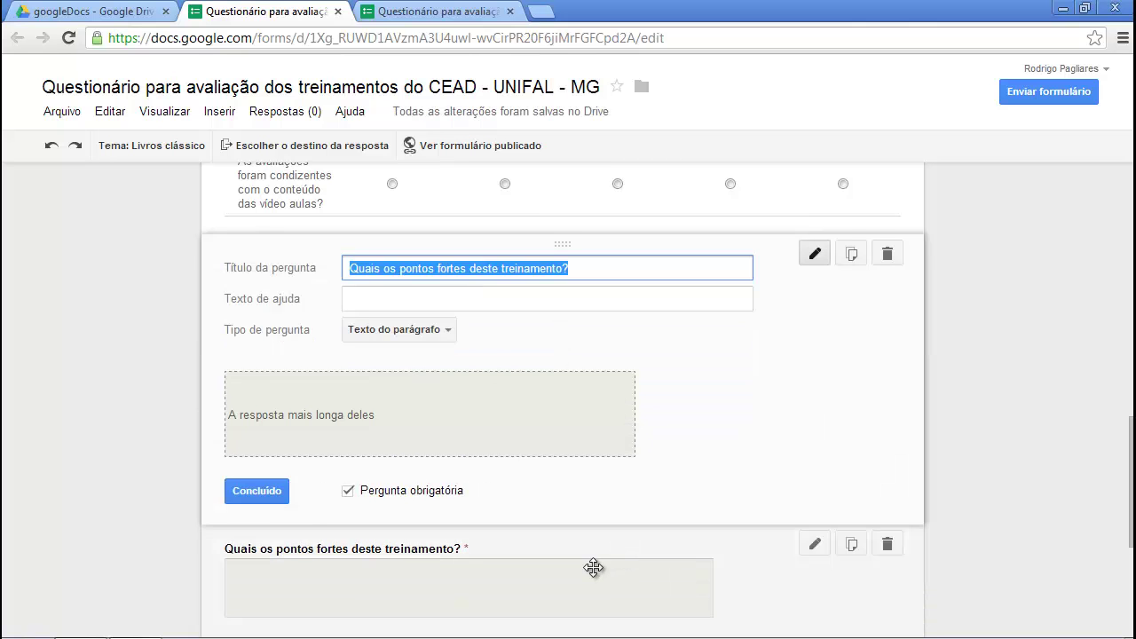
{"action": "scroll", "coordinate": [972, 374], "scroll_direction": "down", "scroll_amount": 1}
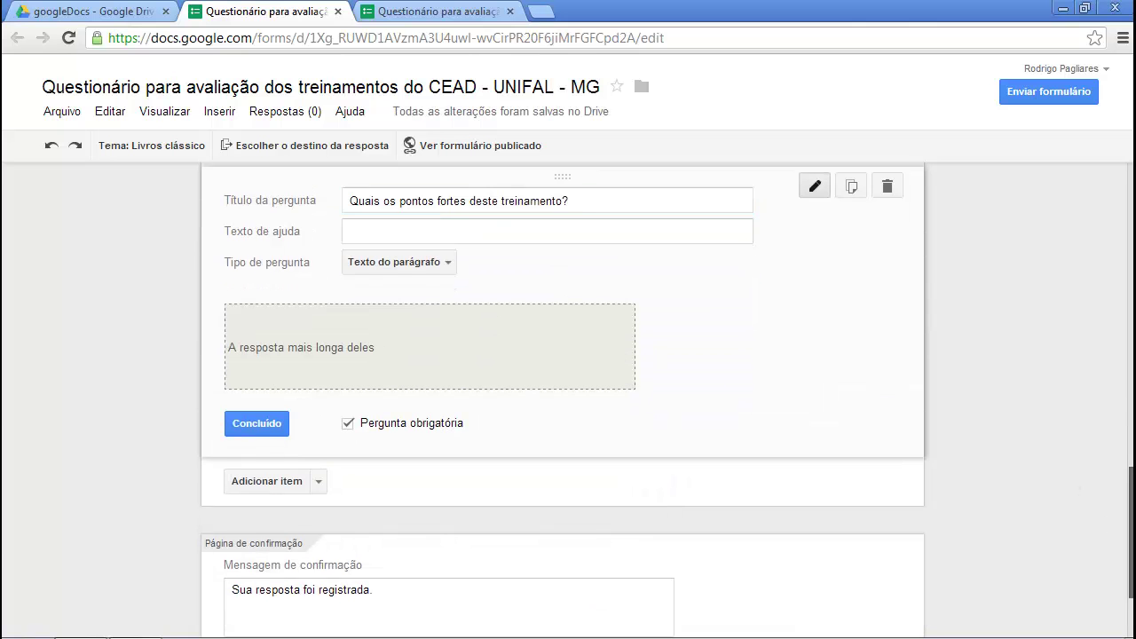
{"action": "scroll", "coordinate": [1130, 528], "scroll_direction": "down", "scroll_amount": 3}
{"action": "scroll", "coordinate": [754, 485], "scroll_direction": "up", "scroll_amount": 5}
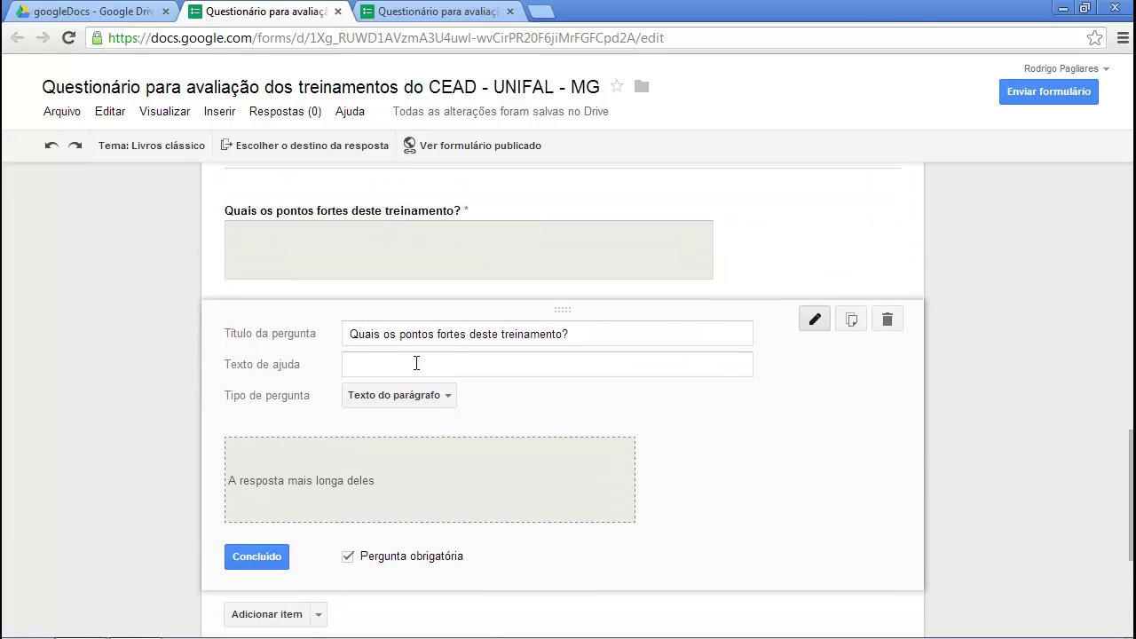
Retitle the duplicated question "Quais os pontos negativos deste treinamento?" and finish editing it.
{"action": "double_click", "coordinate": [450, 335]}
{"action": "type", "text": "negativs"}
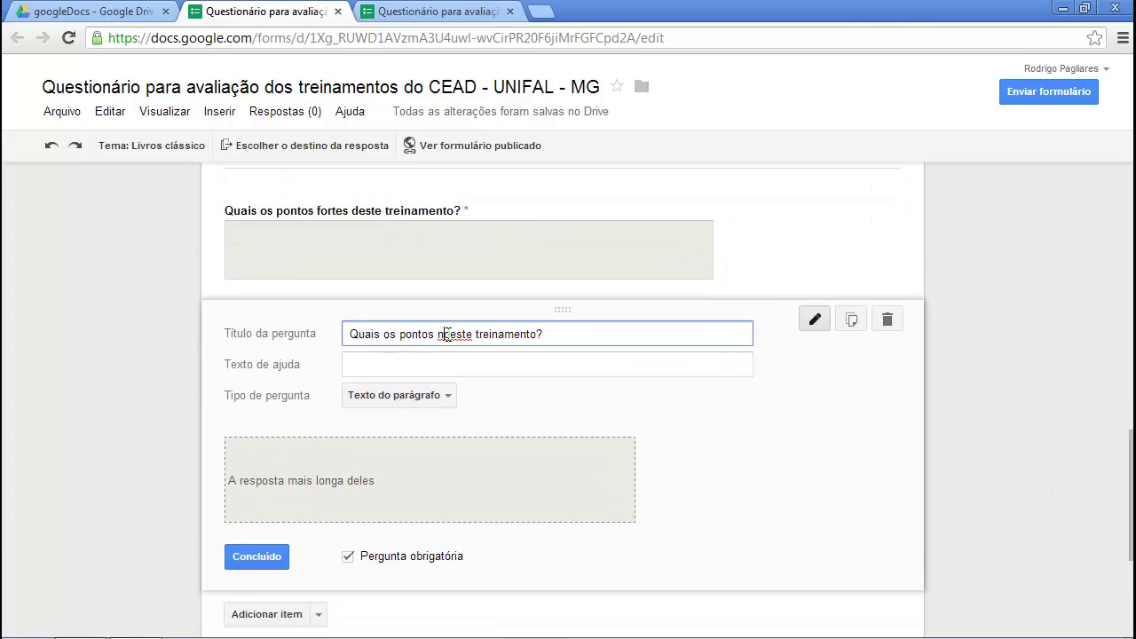
{"action": "key", "text": "BackSpace"}
{"action": "type", "text": "os"}
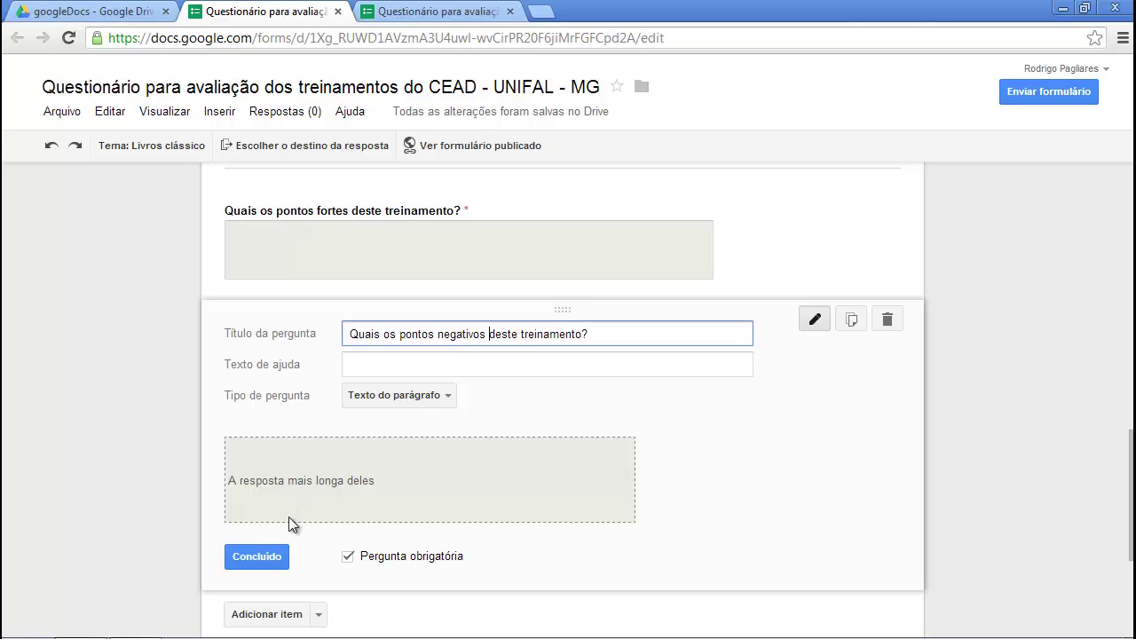
{"action": "left_click", "coordinate": [256, 559]}
Reload the published form and check the two paragraph-text questions at its end.
{"action": "left_click", "coordinate": [443, 10]}
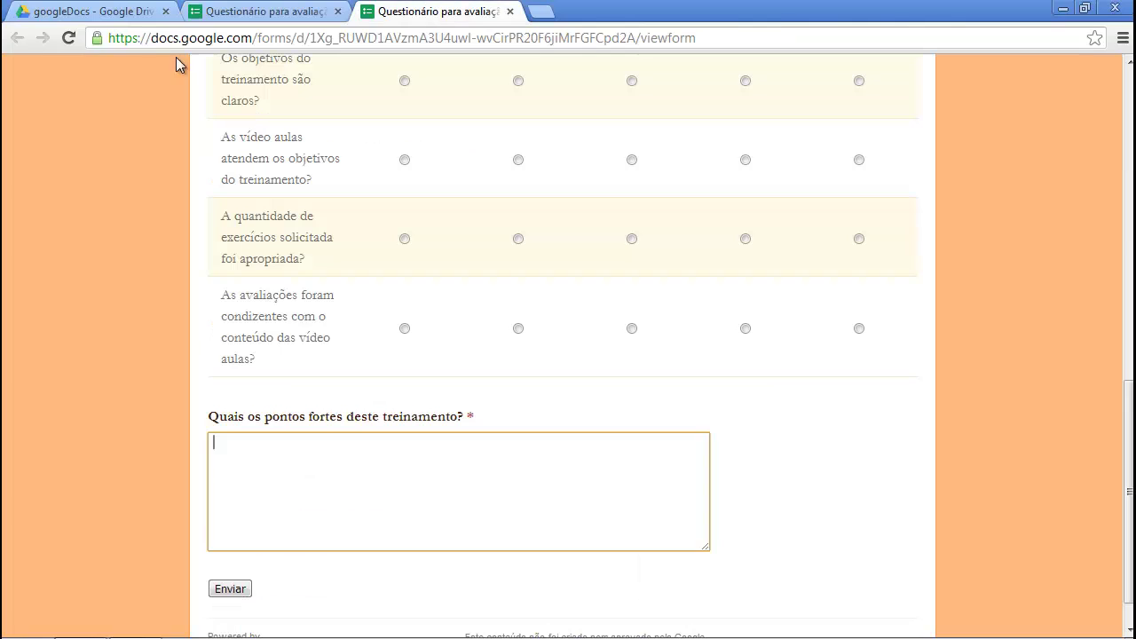
{"action": "left_click", "coordinate": [71, 39]}
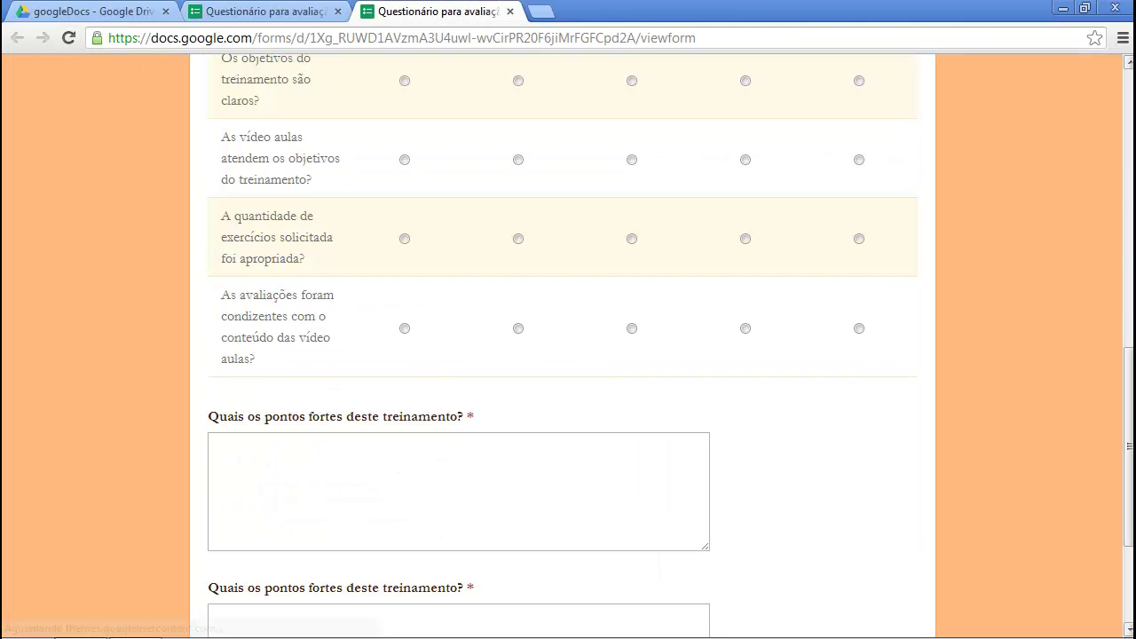
{"action": "left_click_drag", "start_coordinate": [1130, 373], "coordinate": [1130, 443]}
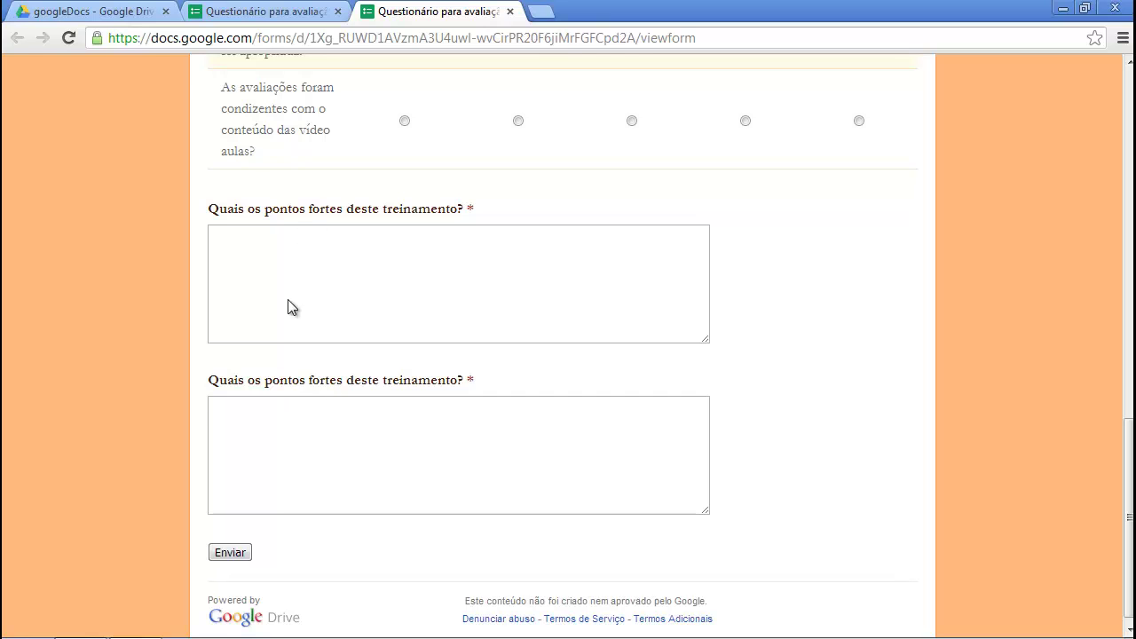
Back in the form editor, retitle the "pontos fortes" question "Quais os pontos positivos deste treinamento?" and finish editing it.
{"action": "left_click", "coordinate": [236, 12]}
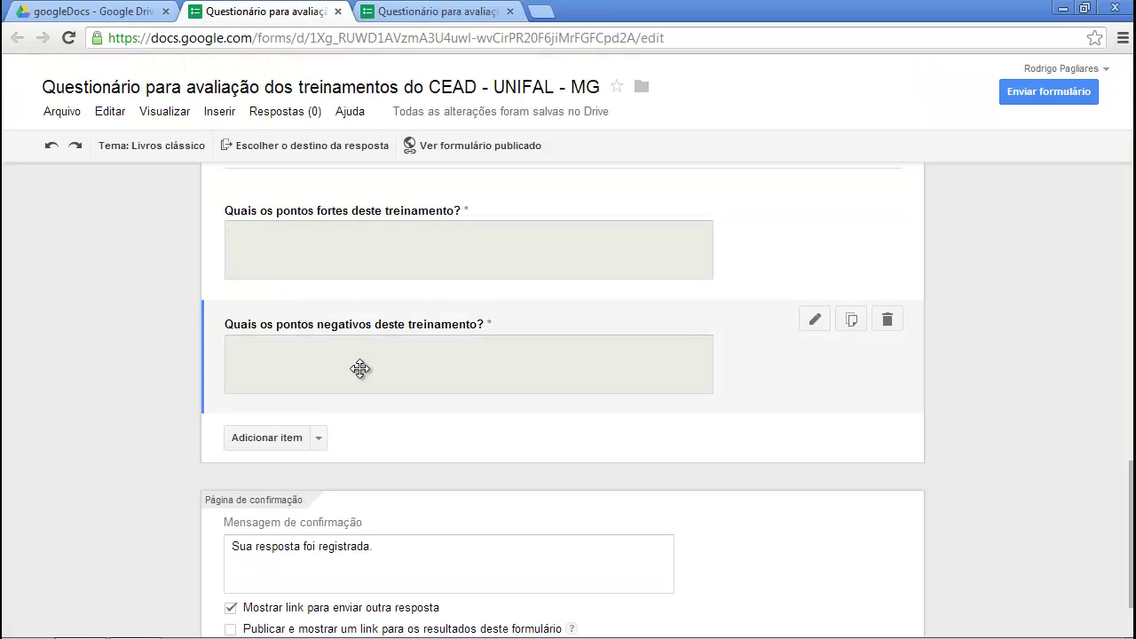
{"action": "left_click", "coordinate": [815, 321]}
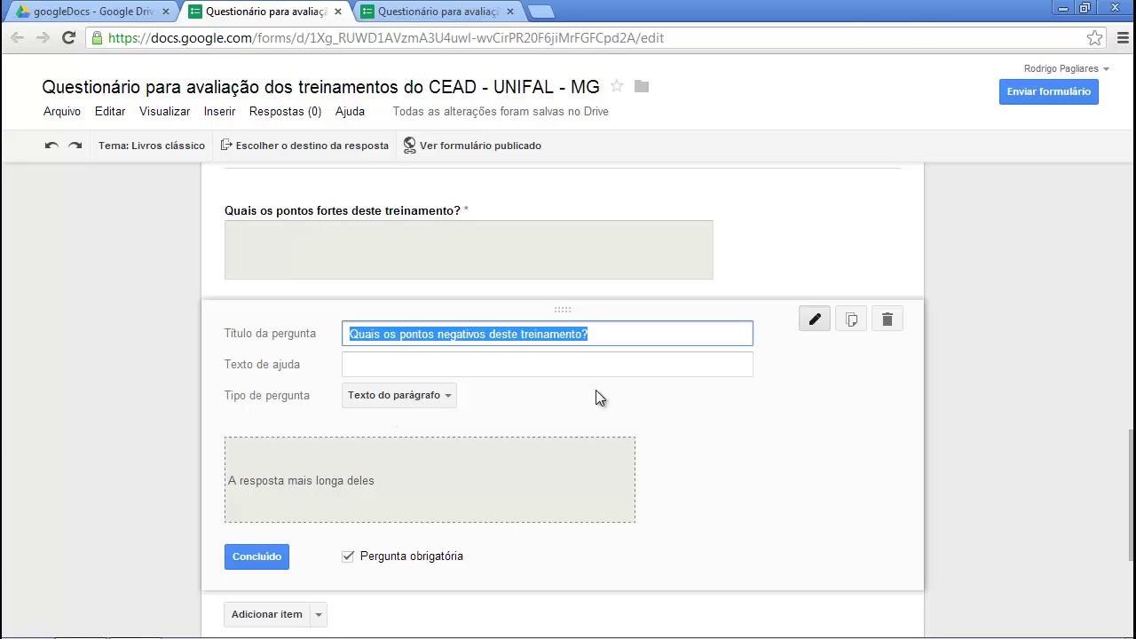
{"action": "left_click", "coordinate": [510, 357]}
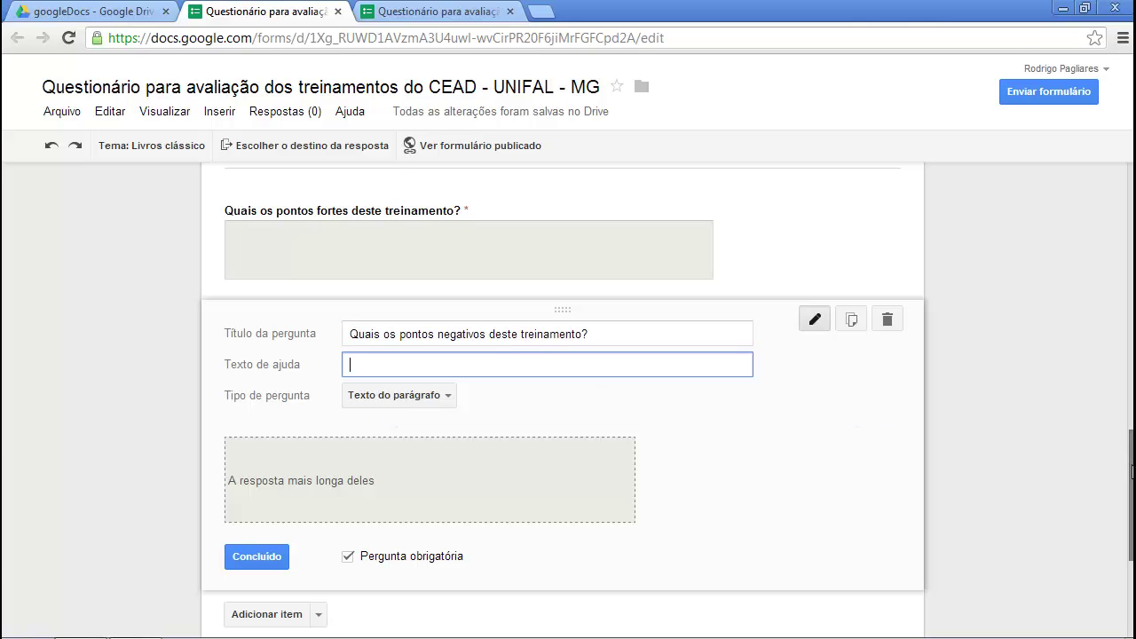
{"action": "scroll", "coordinate": [1132, 473], "scroll_direction": "up", "scroll_amount": 2}
{"action": "left_click", "coordinate": [702, 426]}
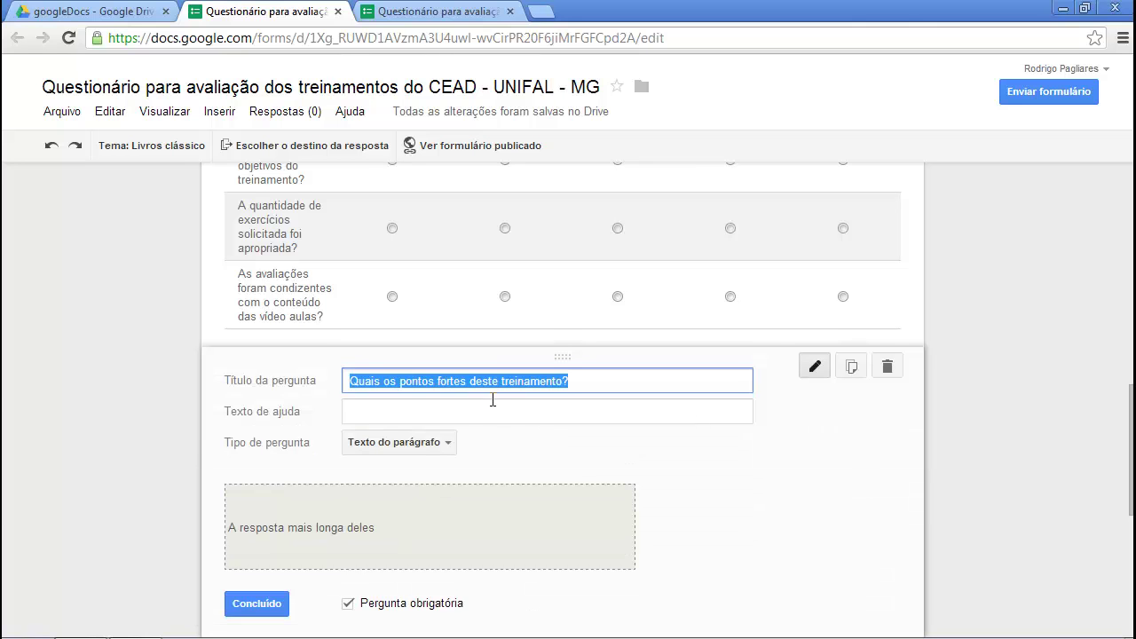
{"action": "double_click", "coordinate": [442, 381]}
{"action": "type", "text": "posit"}
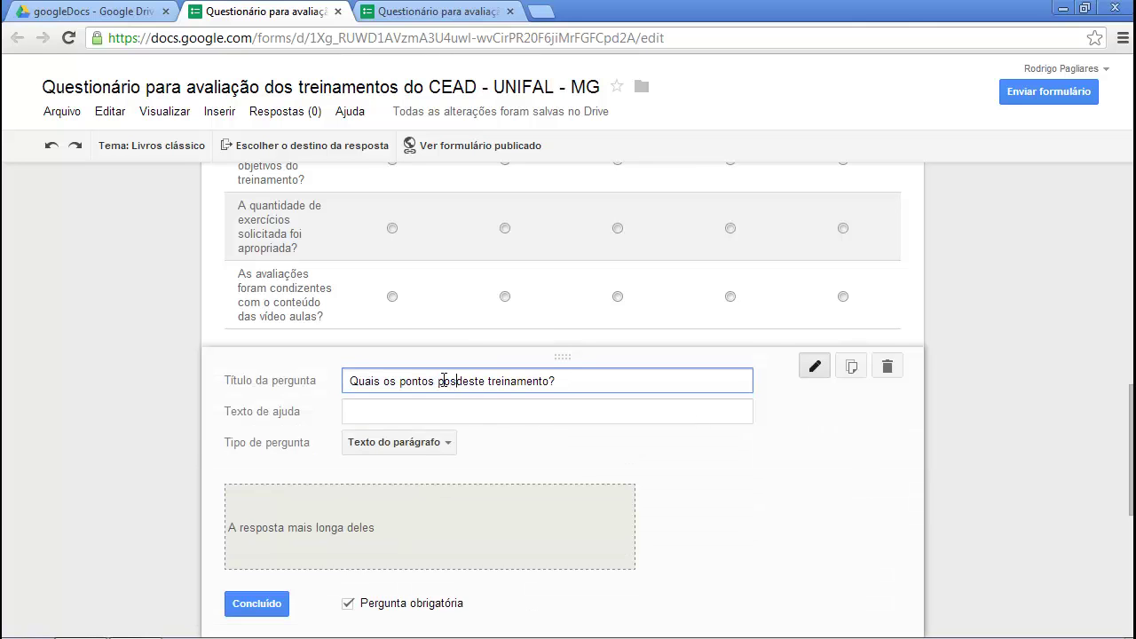
{"action": "type", "text": "ivos"}
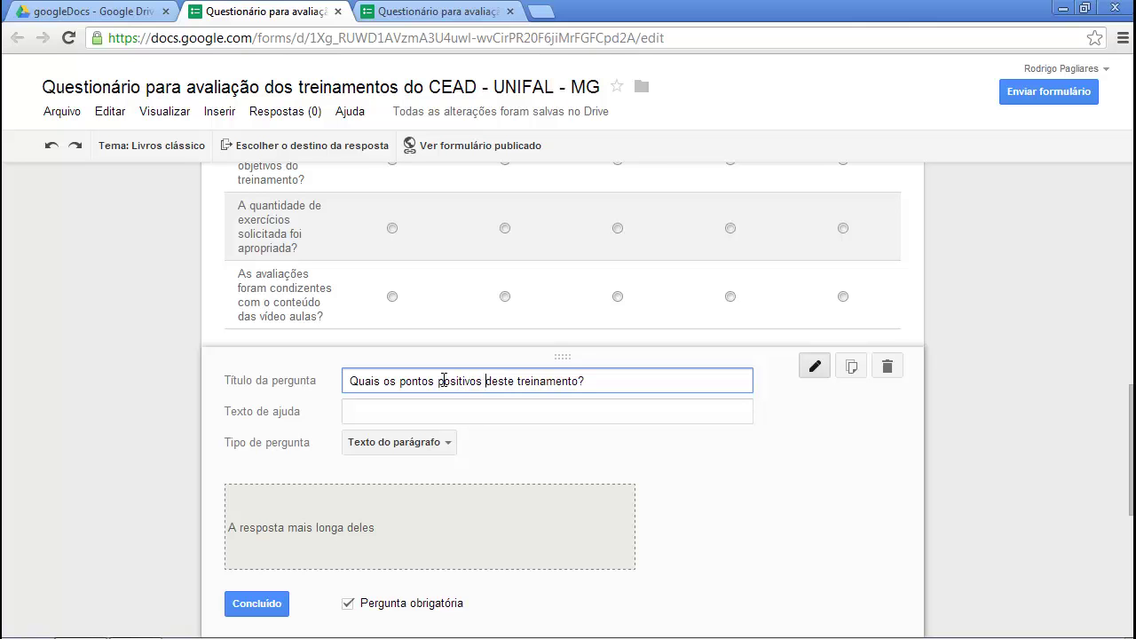
{"action": "left_click", "coordinate": [259, 612]}
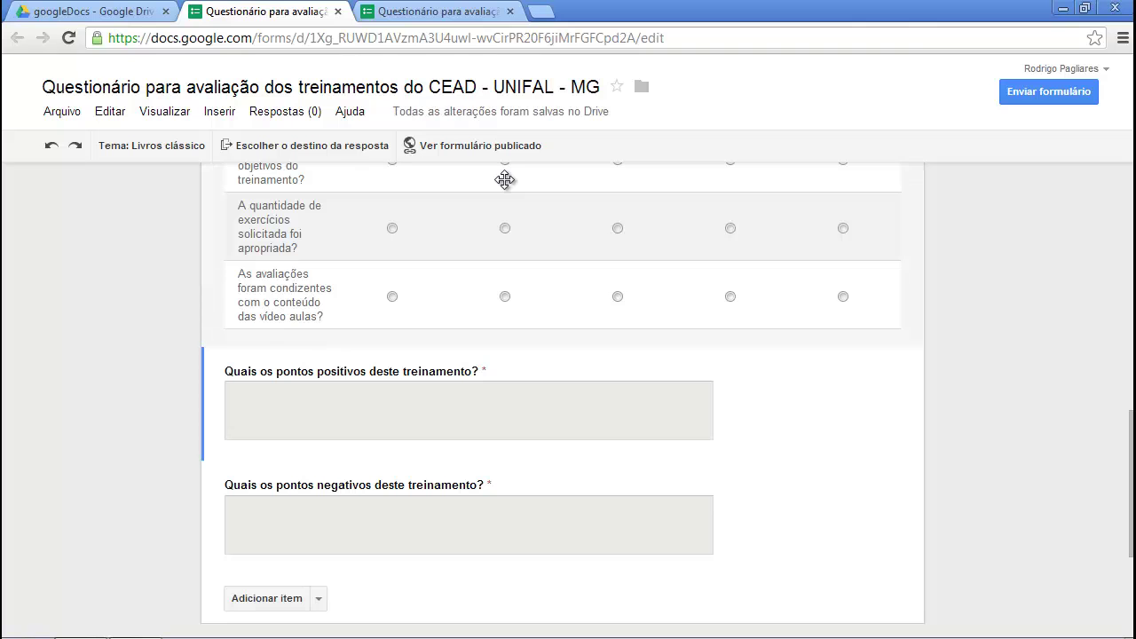
Reload the published form to check the titles of the positive-points and negative-points questions.
{"action": "left_click", "coordinate": [426, 11]}
{"action": "left_click", "coordinate": [69, 39]}
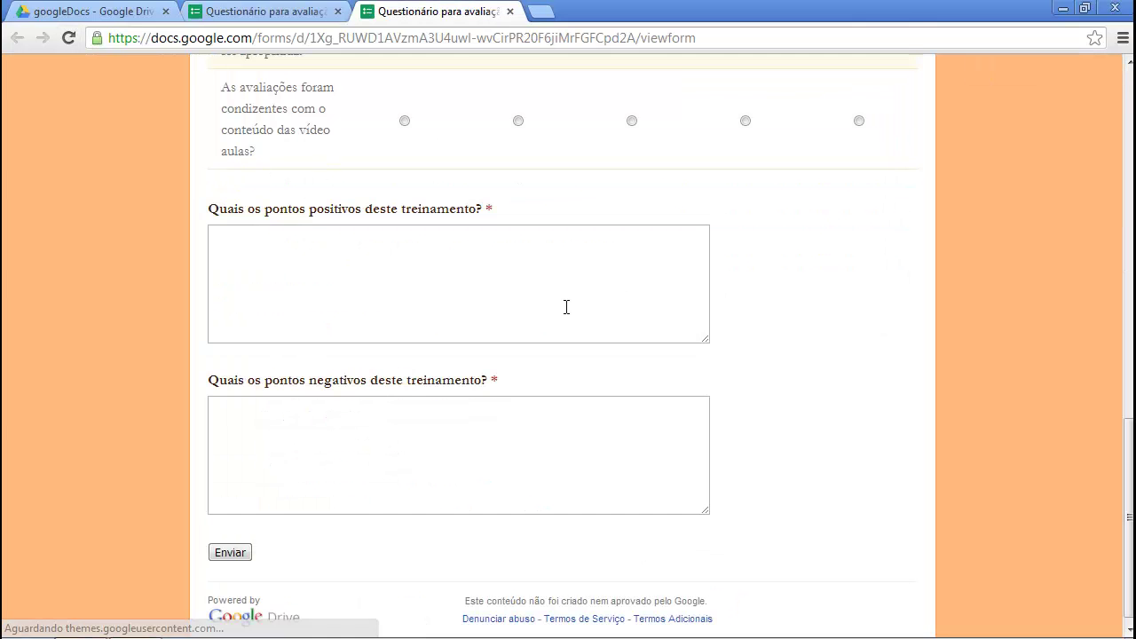
{"action": "left_click", "coordinate": [327, 213]}
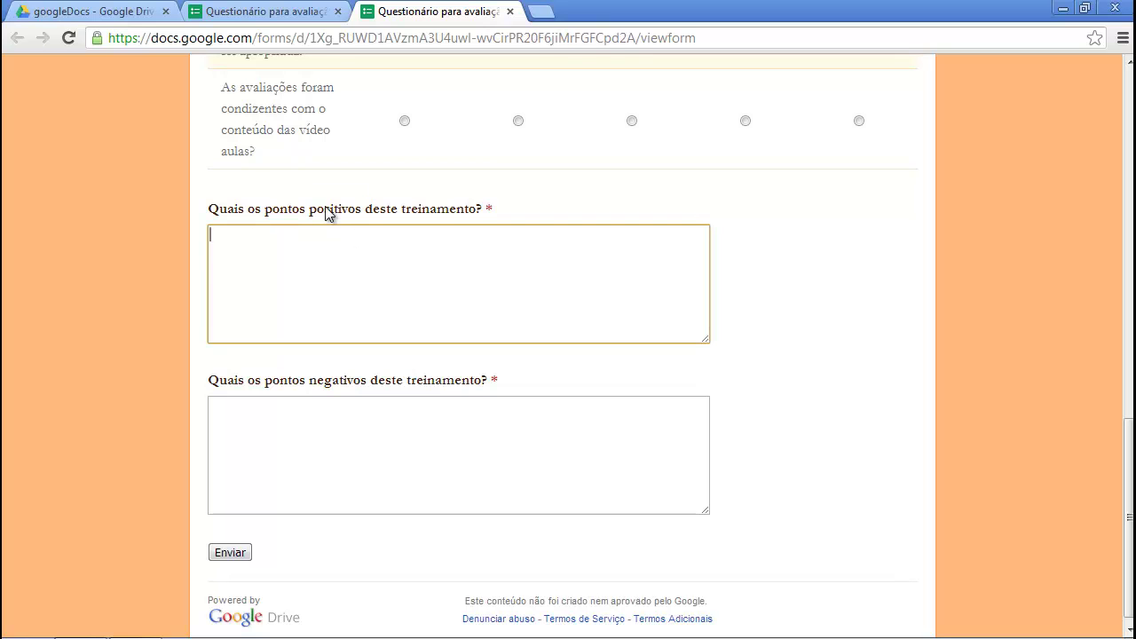
{"action": "left_click", "coordinate": [325, 387]}
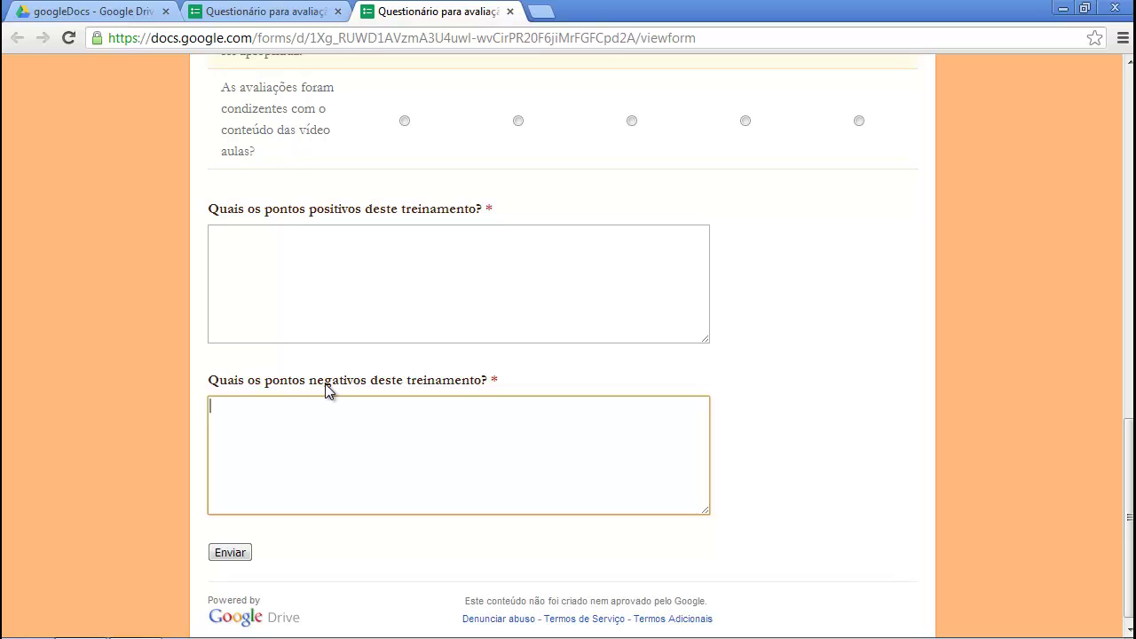
Back in the form editor, duplicate the "Quais os pontos negativos deste treinamento?" question and finish editing the copy with its title as is.
{"action": "left_click", "coordinate": [271, 13]}
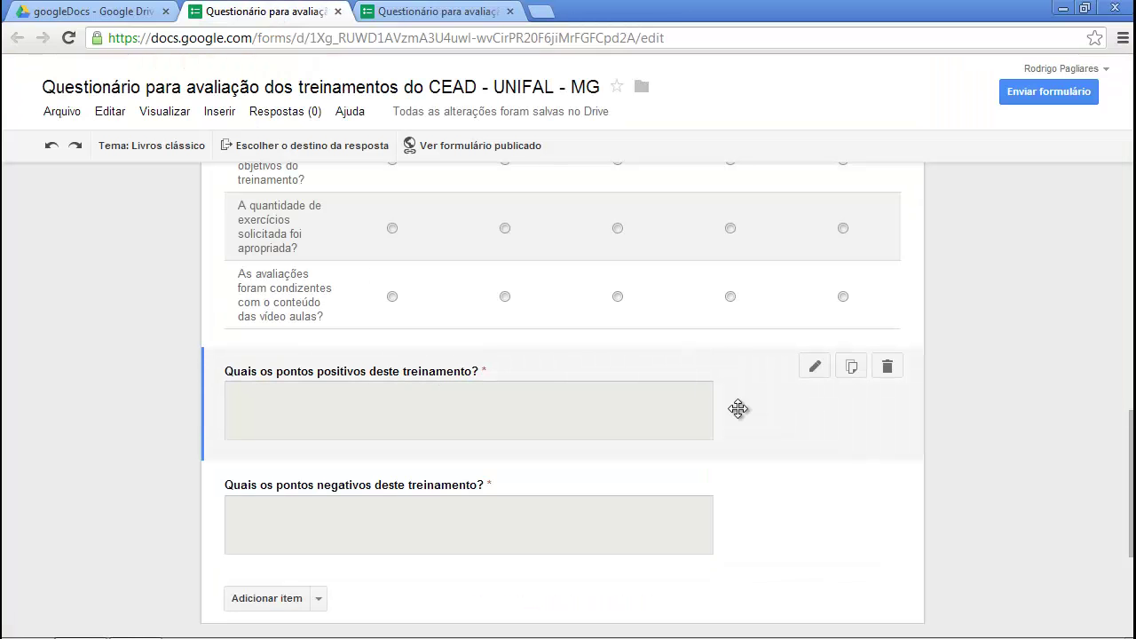
{"action": "scroll", "coordinate": [1132, 464], "scroll_direction": "down", "scroll_amount": 1}
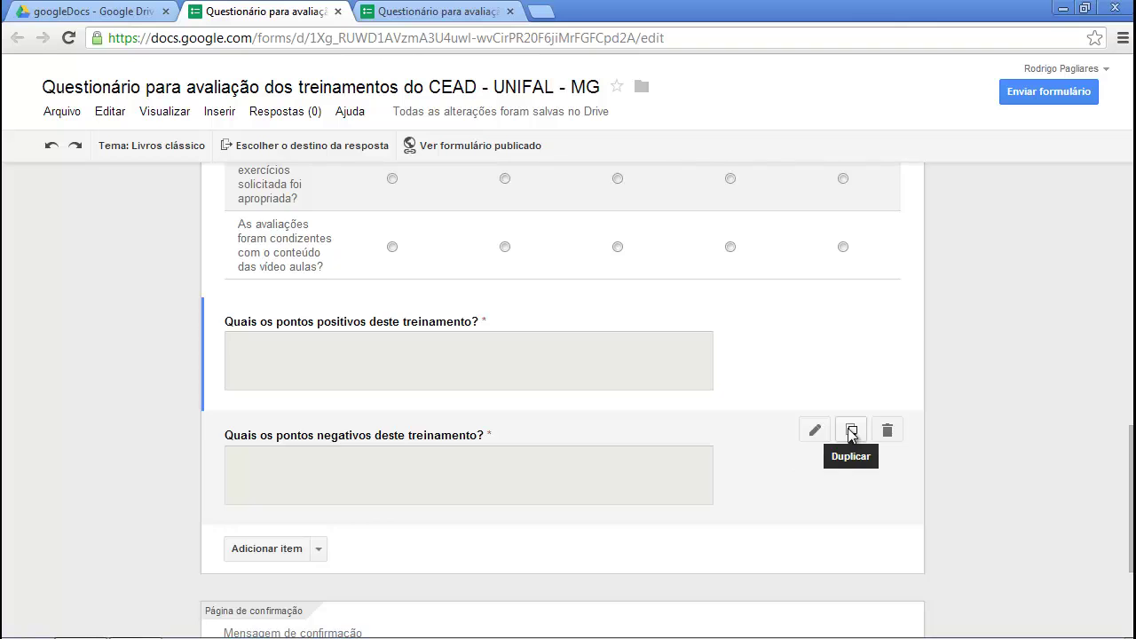
{"action": "left_click", "coordinate": [850, 432]}
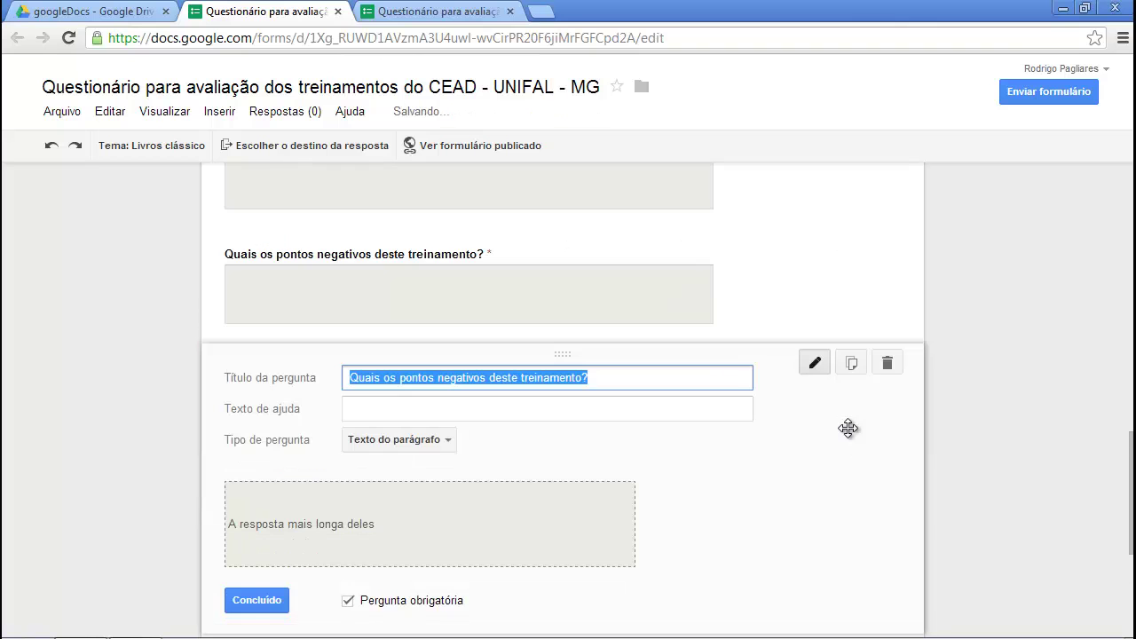
{"action": "left_click", "coordinate": [256, 600]}
Reload the published form to check the duplicated "Quais os pontos negativos deste treinamento?" question, and return to the form editor.
{"action": "left_click", "coordinate": [417, 12]}
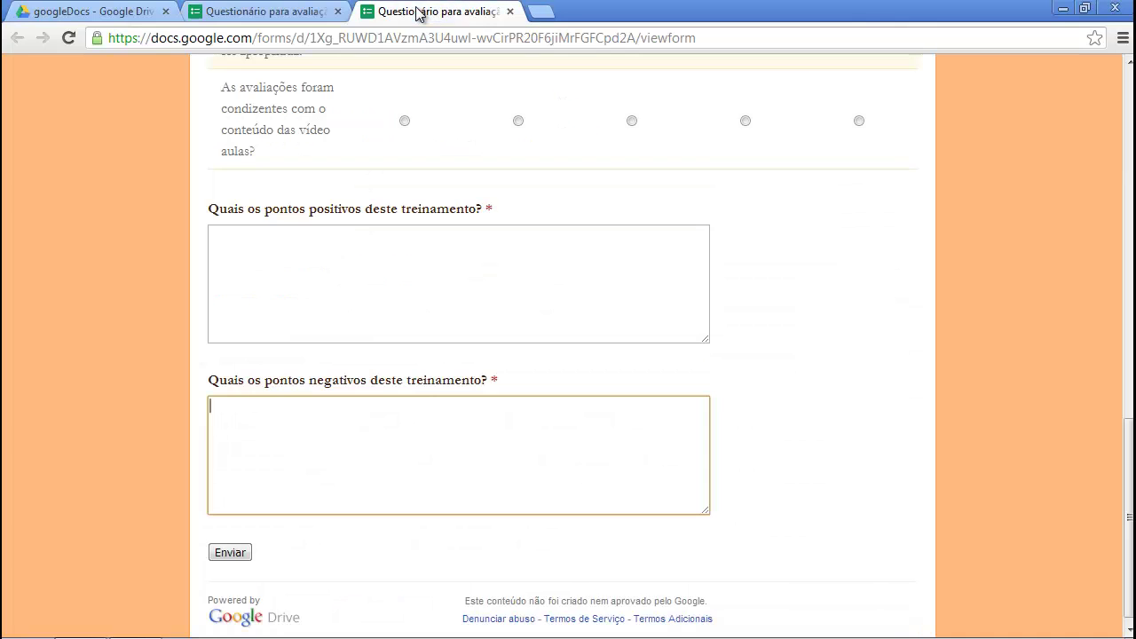
{"action": "left_click_drag", "start_coordinate": [1130, 447], "coordinate": [1130, 449]}
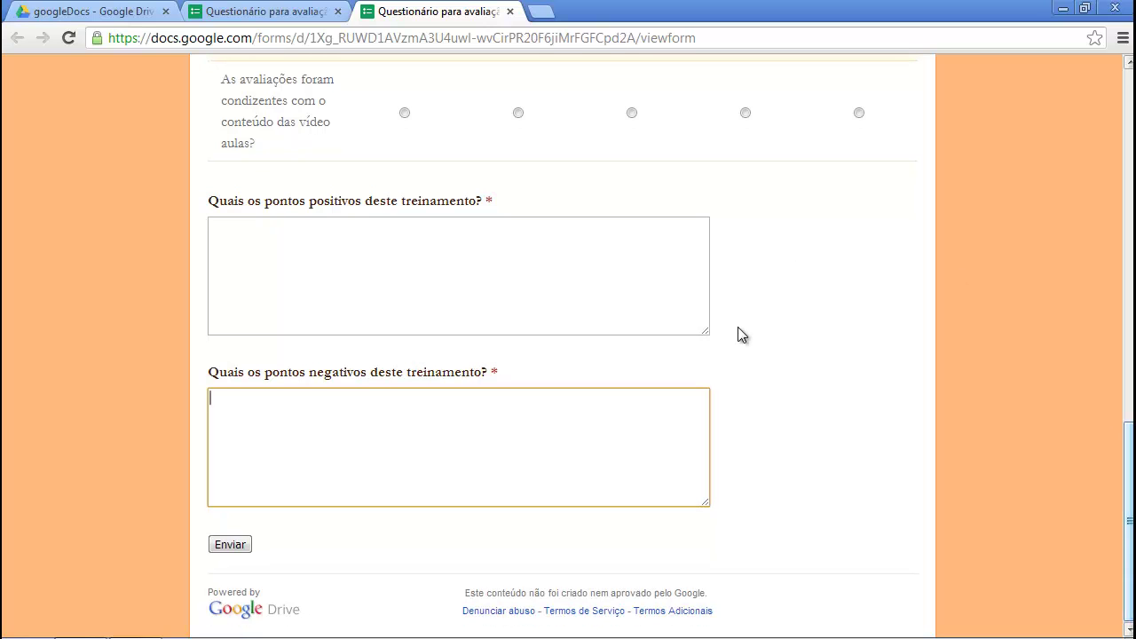
{"action": "left_click", "coordinate": [69, 39]}
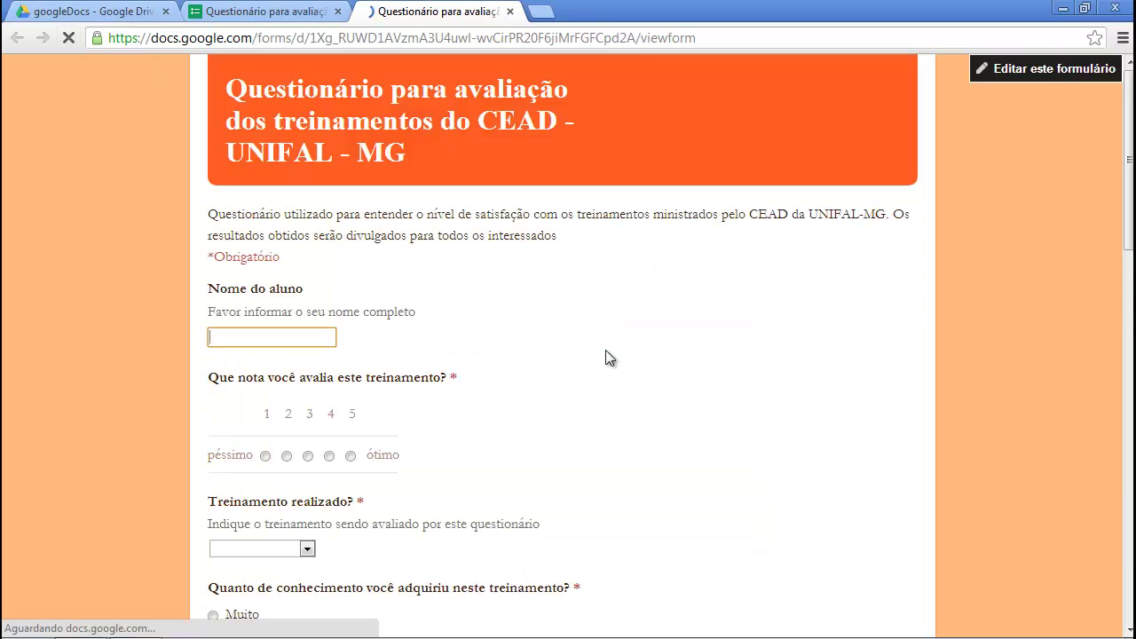
{"action": "left_click_drag", "start_coordinate": [1131, 414], "coordinate": [1131, 456]}
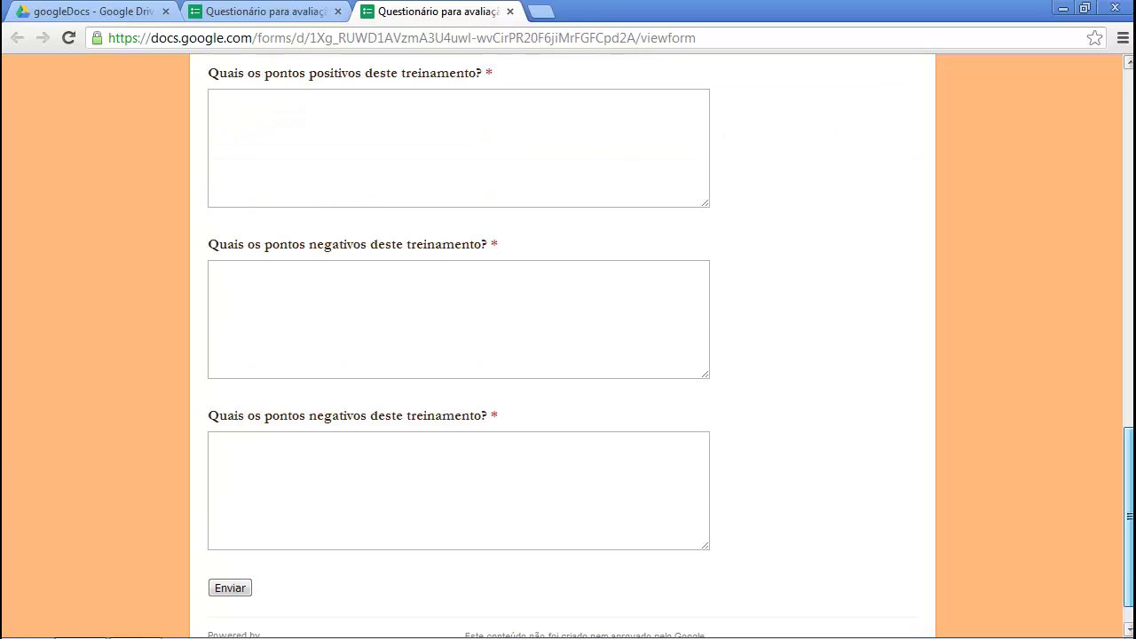
{"action": "left_click", "coordinate": [218, 11]}
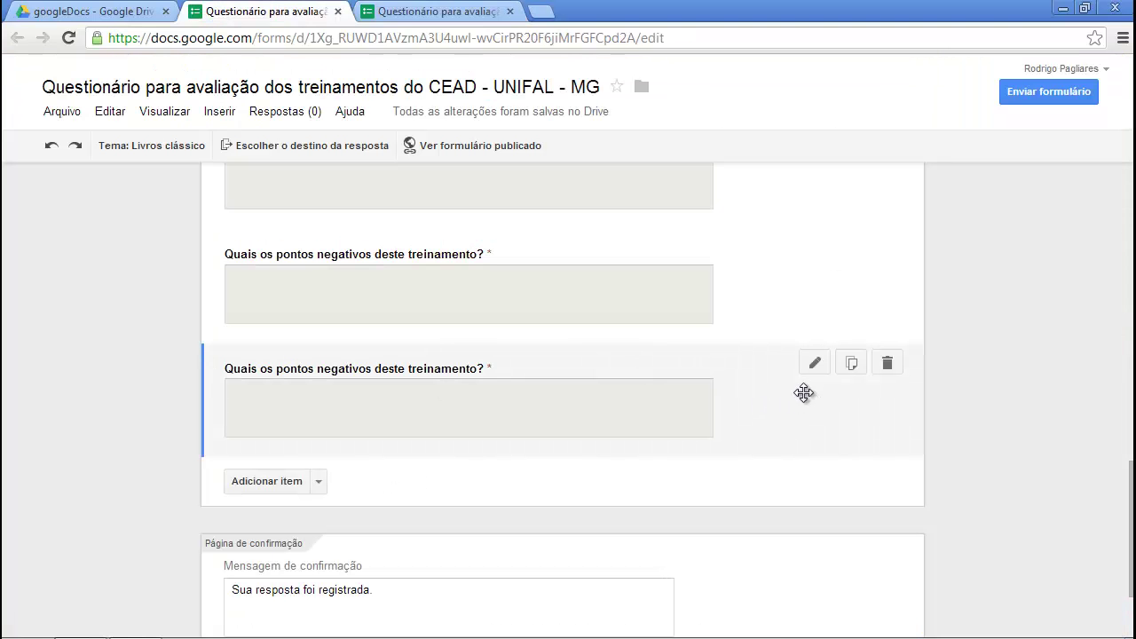
Delete the duplicate "Quais os pontos negativos deste treinamento?" question at the form's end, check the reloaded published form, and return to the editor.
{"action": "left_click", "coordinate": [887, 364]}
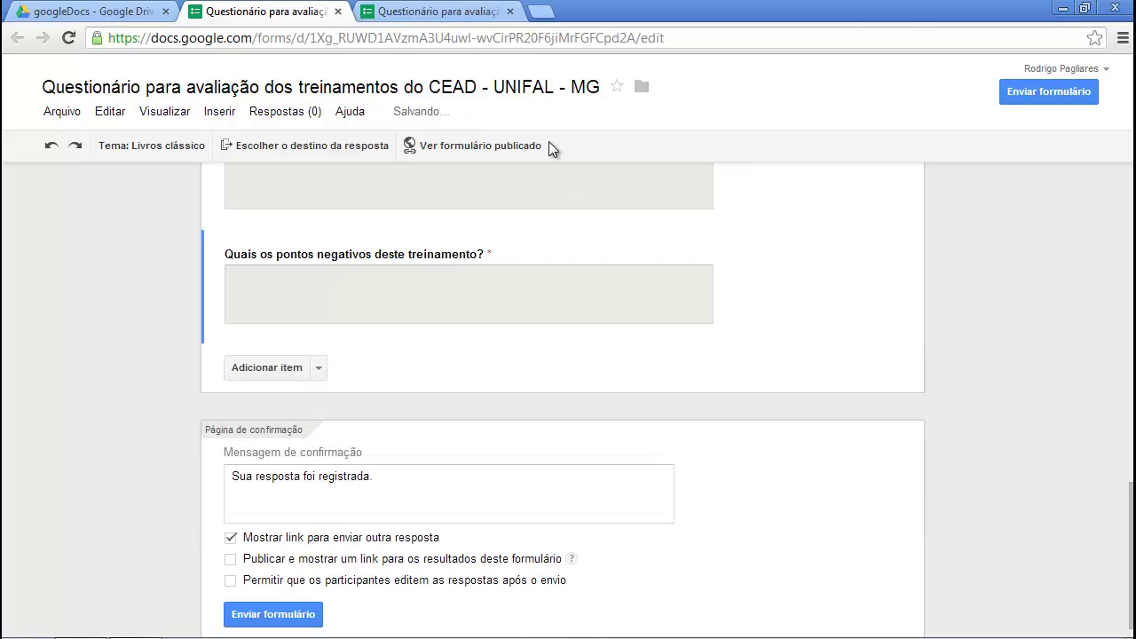
{"action": "left_click", "coordinate": [457, 12]}
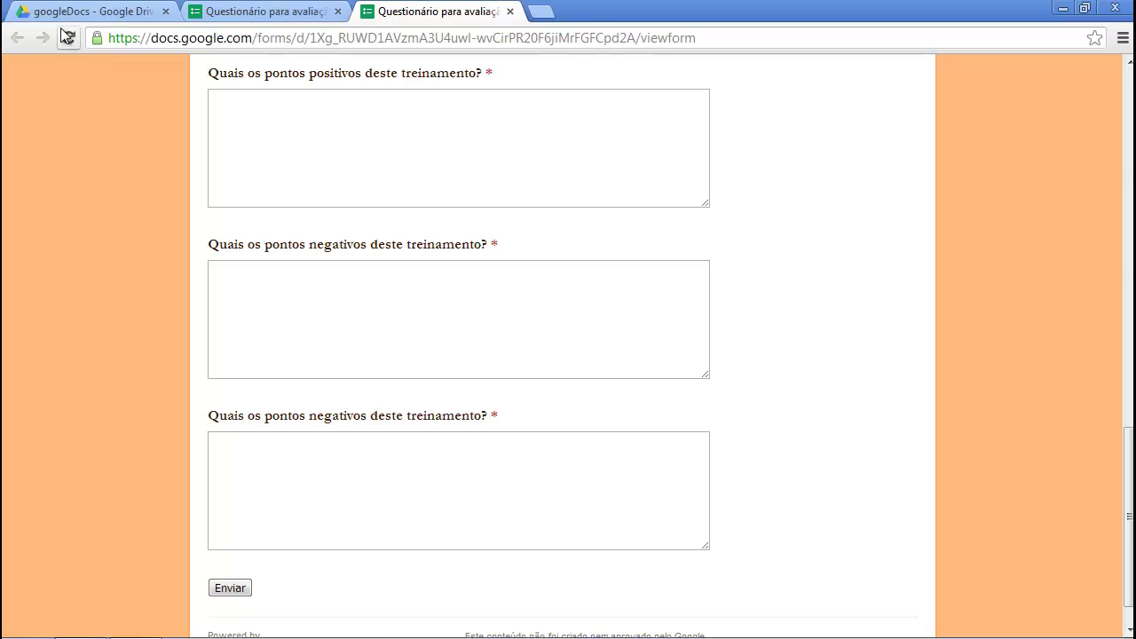
{"action": "left_click", "coordinate": [68, 37]}
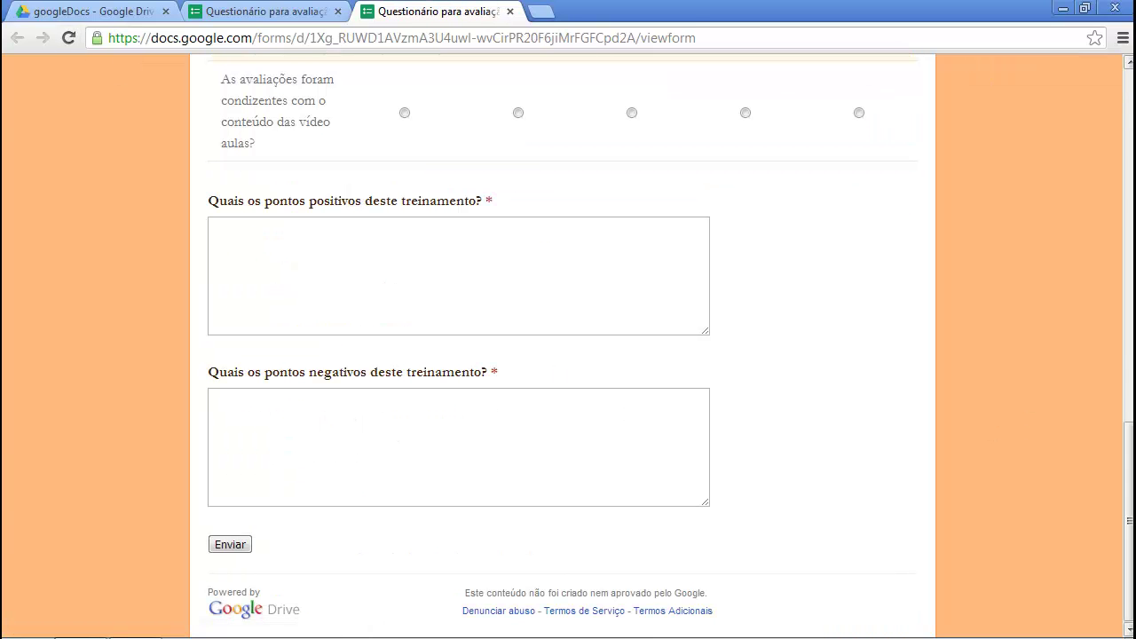
{"action": "scroll", "coordinate": [741, 319], "scroll_direction": "up", "scroll_amount": 2}
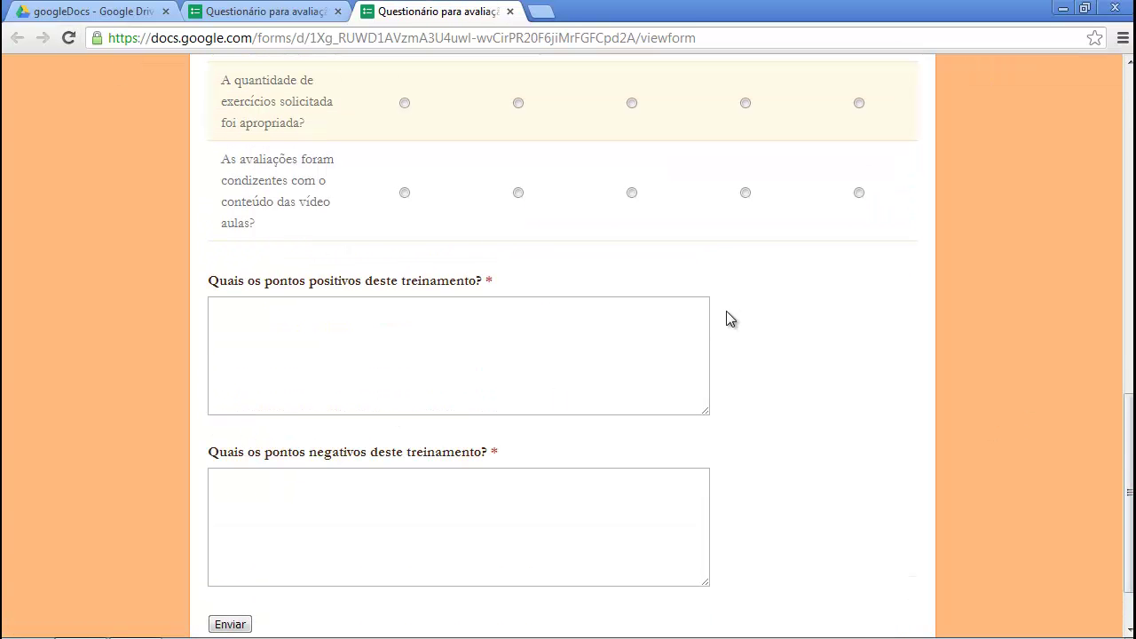
{"action": "left_click", "coordinate": [345, 18]}
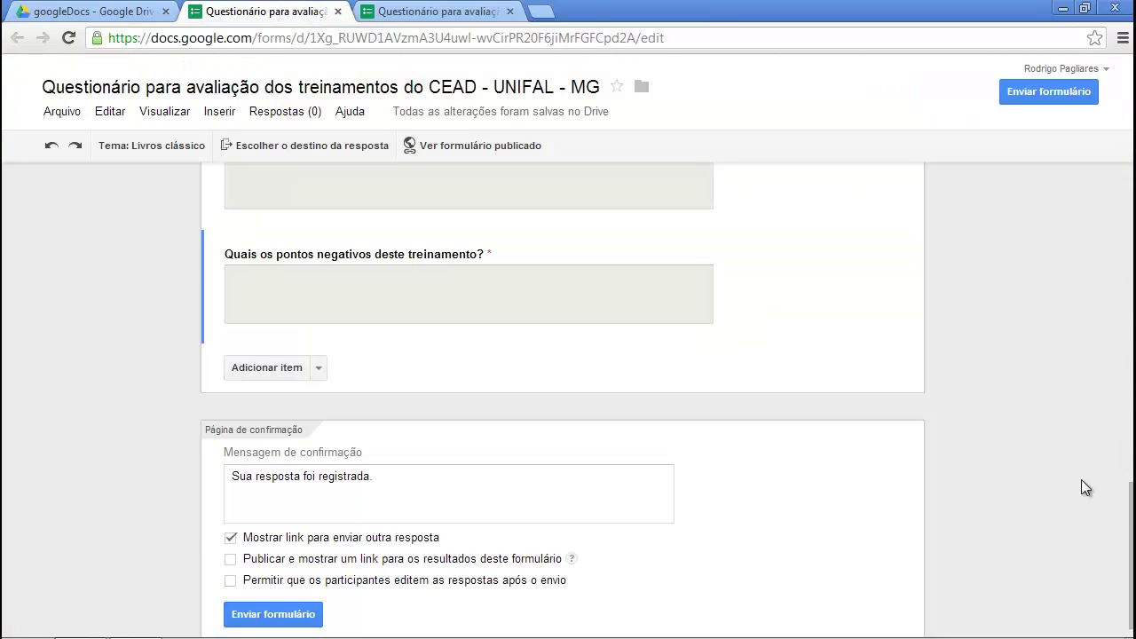
Move the "Quais os pontos negativos deste treinamento?" question above the positive-points question, check the order in the reloaded published form, and return to the editor.
{"action": "scroll", "coordinate": [1081, 479], "scroll_direction": "up", "scroll_amount": 5}
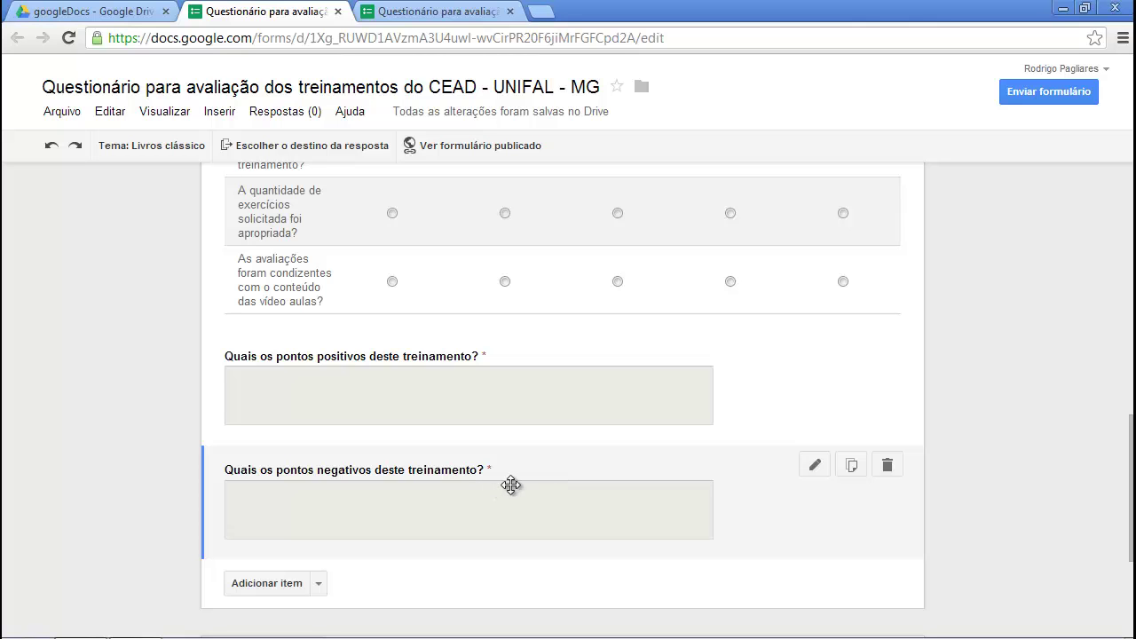
{"action": "left_click_drag", "start_coordinate": [512, 484], "coordinate": [512, 357]}
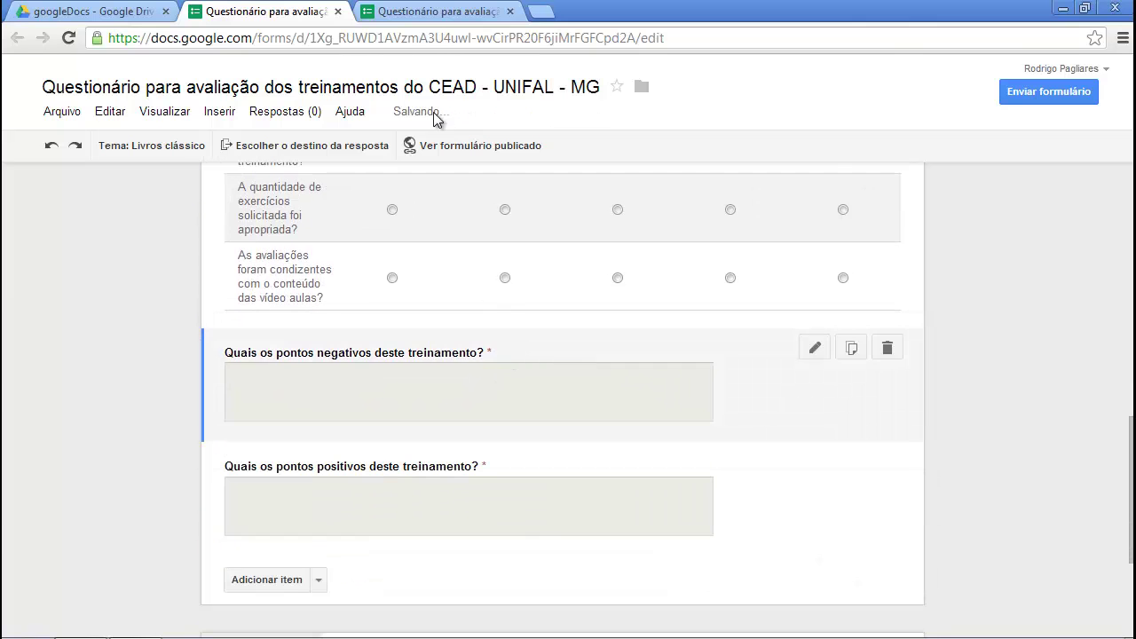
{"action": "left_click", "coordinate": [417, 17]}
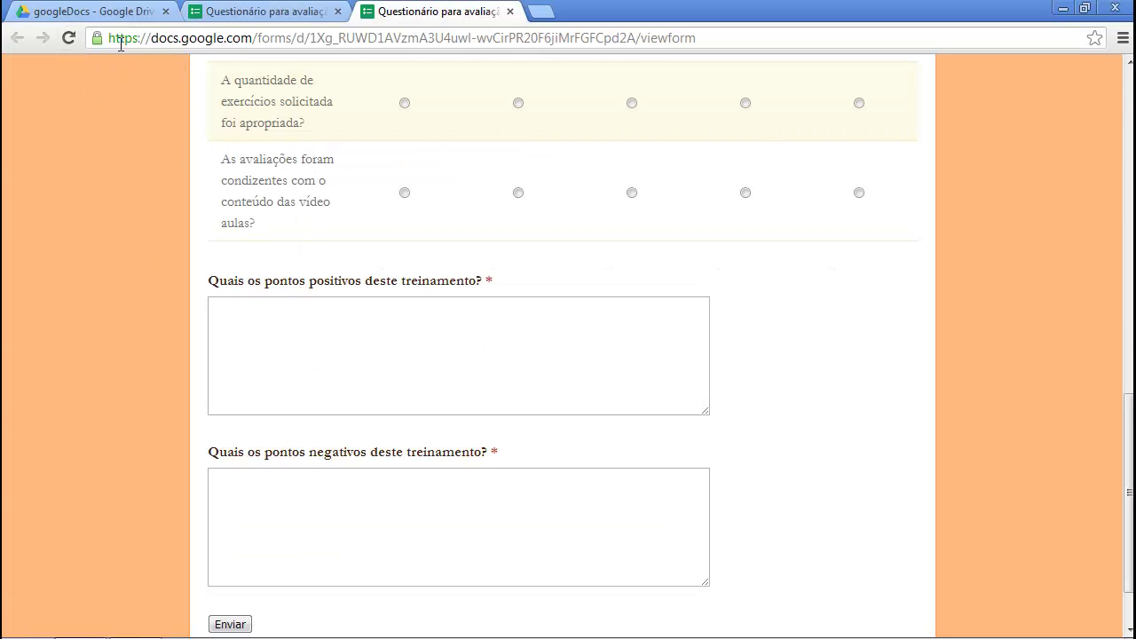
{"action": "left_click", "coordinate": [69, 37]}
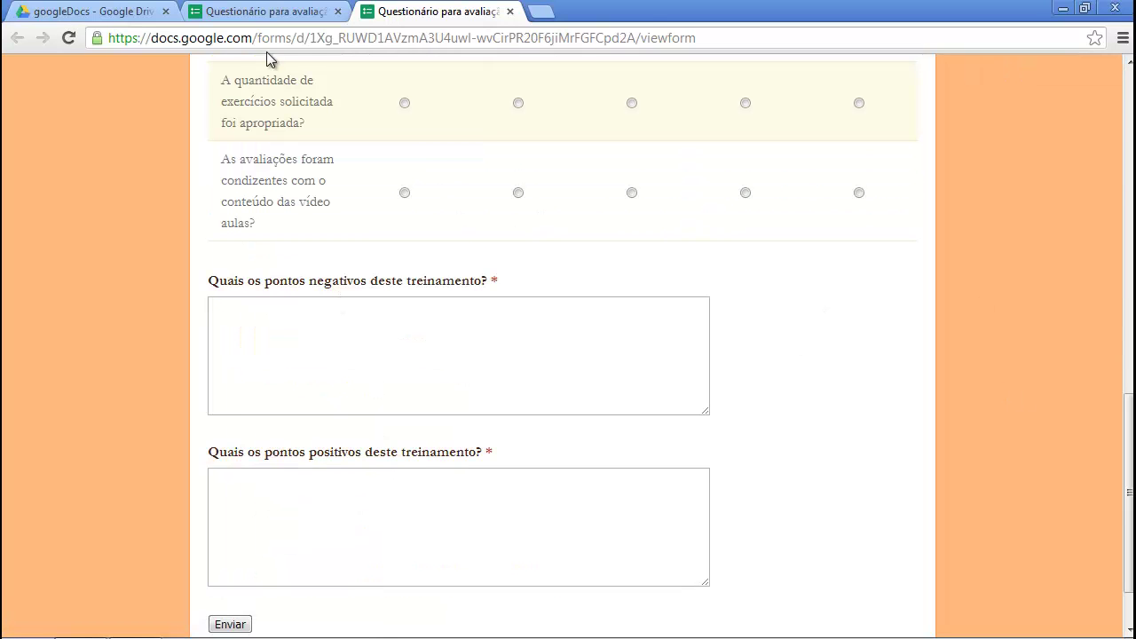
{"action": "left_click", "coordinate": [250, 11]}
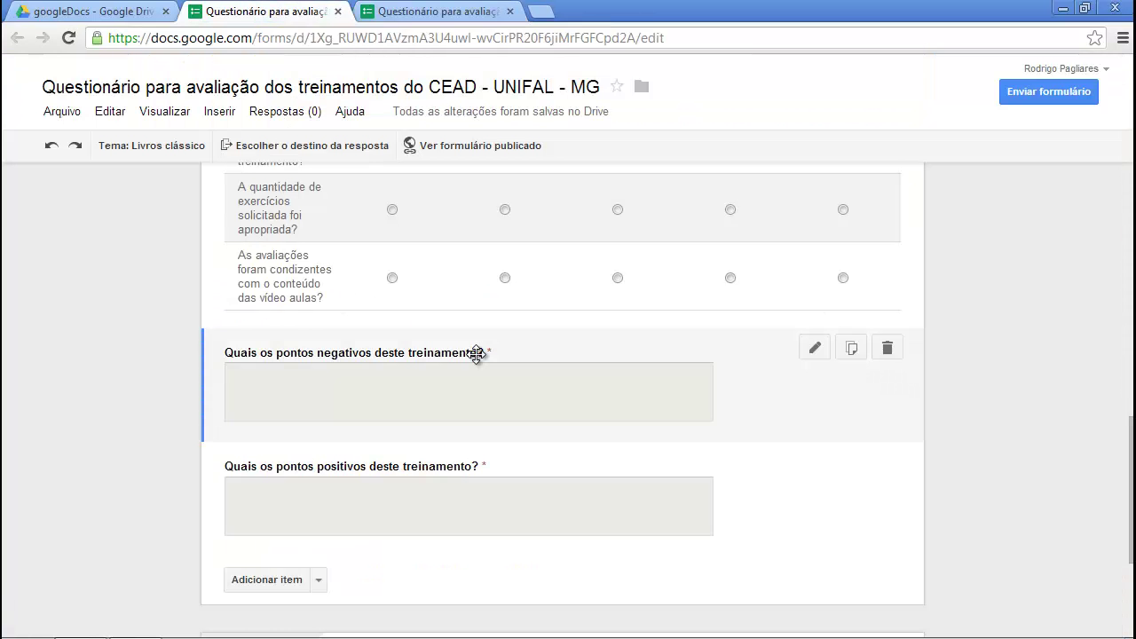